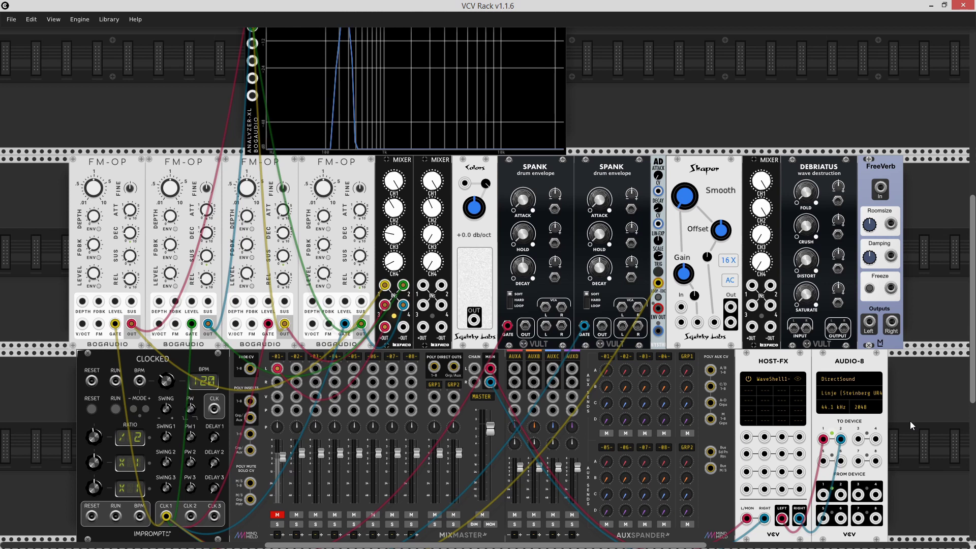
# Step: Lower the first FM-OP's frequency ratio slightly and set the second FM-OP's frequency ratio to 1.729
pyautogui.scroll(3, 910, 421)
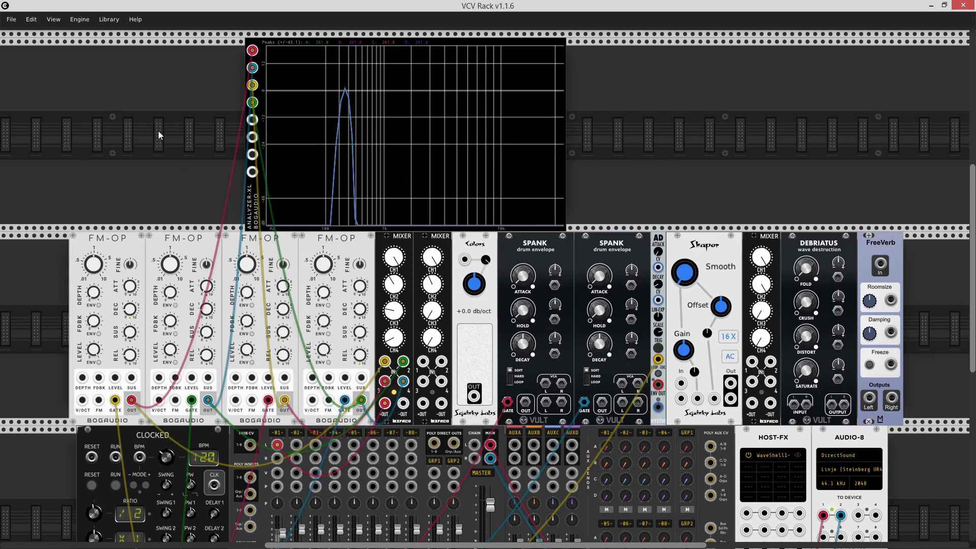
pyautogui.scroll(-2, 159, 134)
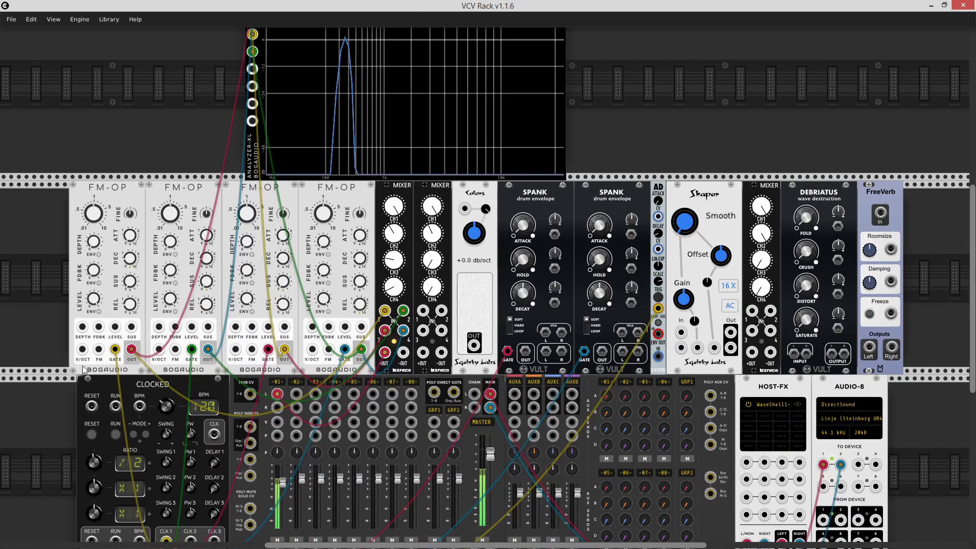
pyautogui.scroll(3, 92, 355)
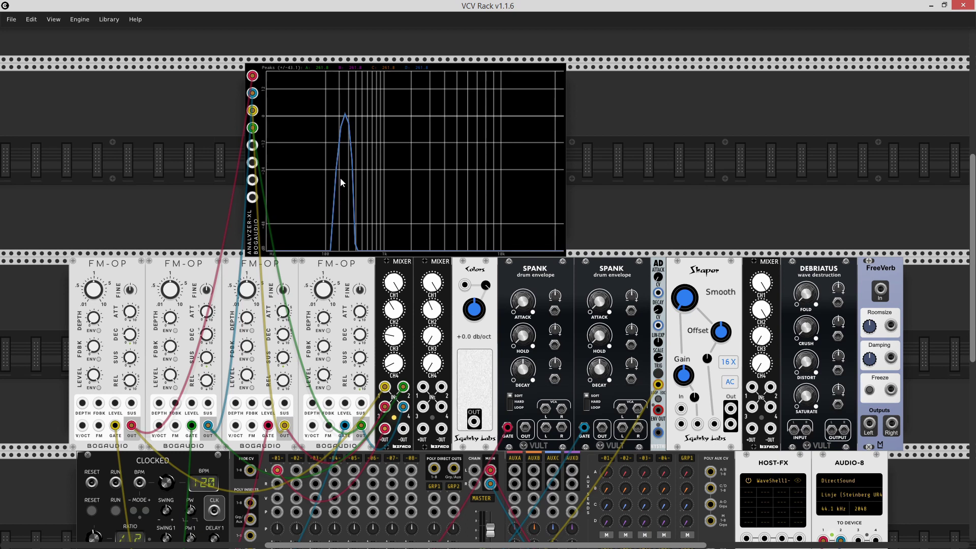
pyautogui.moveTo(98, 289); pyautogui.dragTo(98, 299)
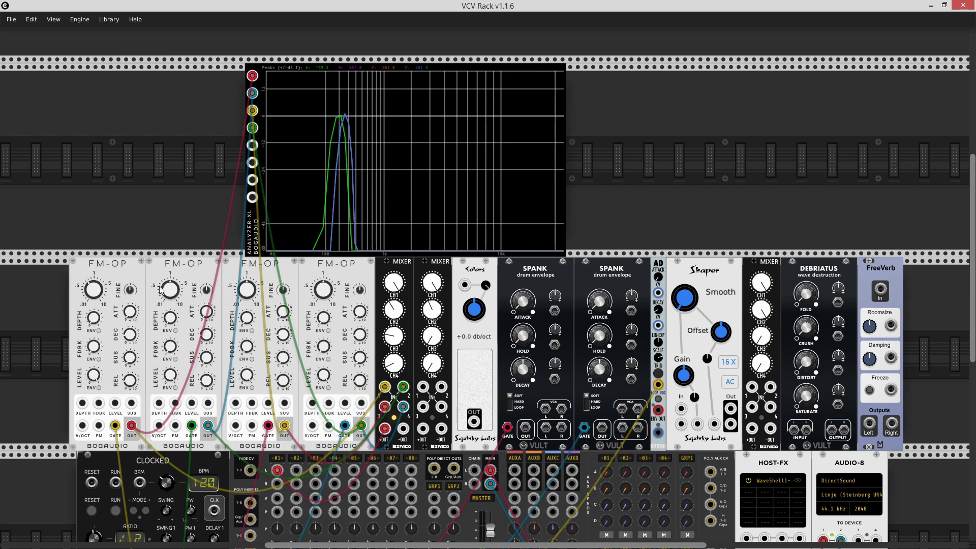
pyautogui.moveTo(172, 299)
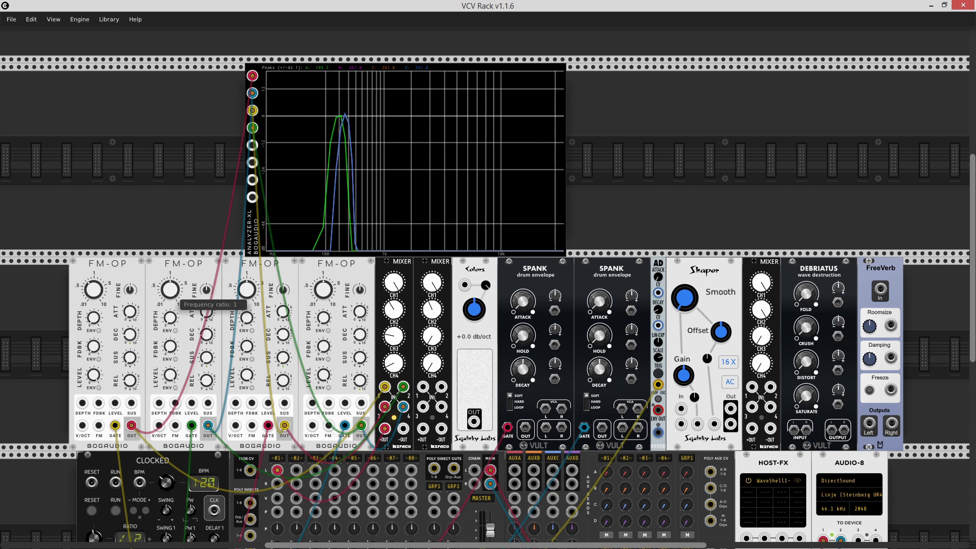
pyautogui.moveTo(172, 299); pyautogui.dragTo(172, 286)
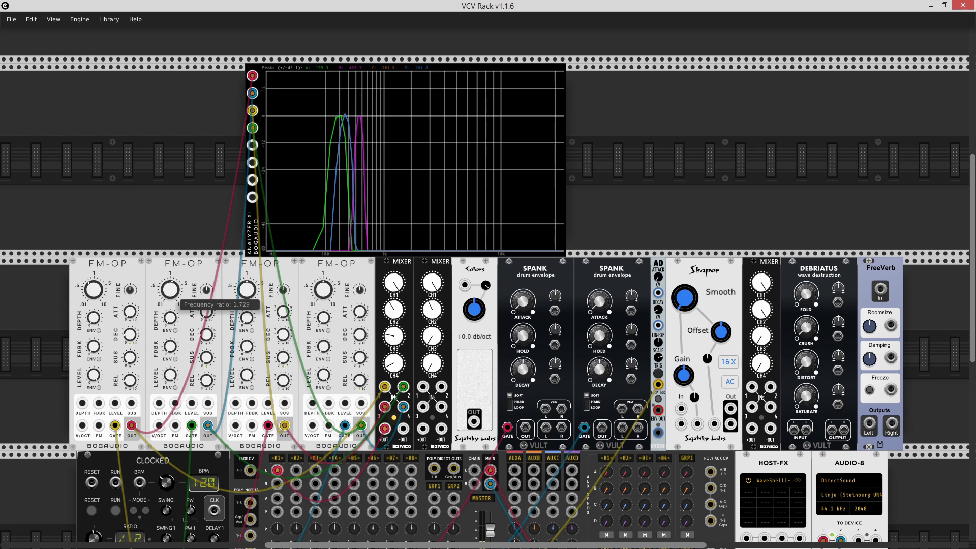
# Step: Set the third FM-OP's frequency ratio to 2.323 and raise the fourth FM-OP's ratio above it
pyautogui.moveTo(247, 290); pyautogui.dragTo(246, 279)
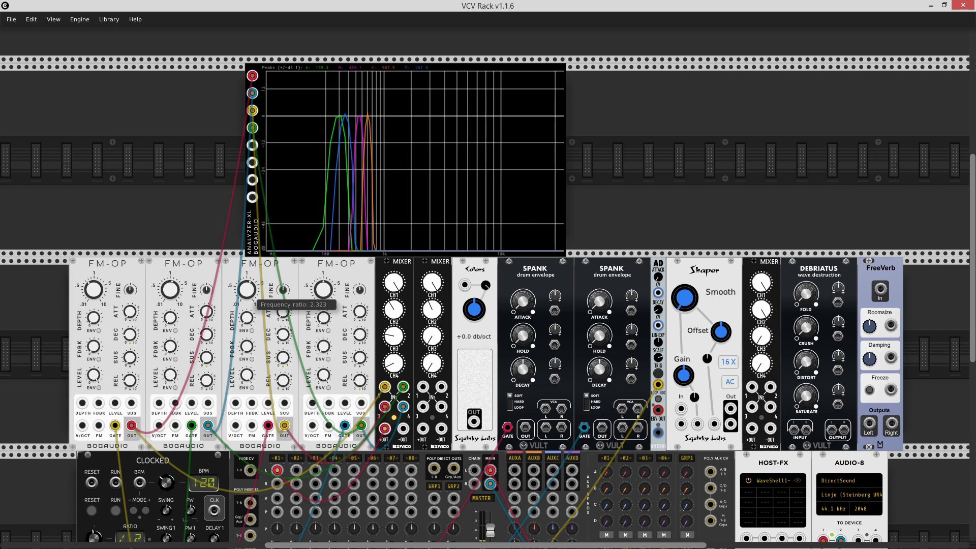
pyautogui.moveTo(325, 290)
pyautogui.moveTo(325, 290); pyautogui.dragTo(325, 280)
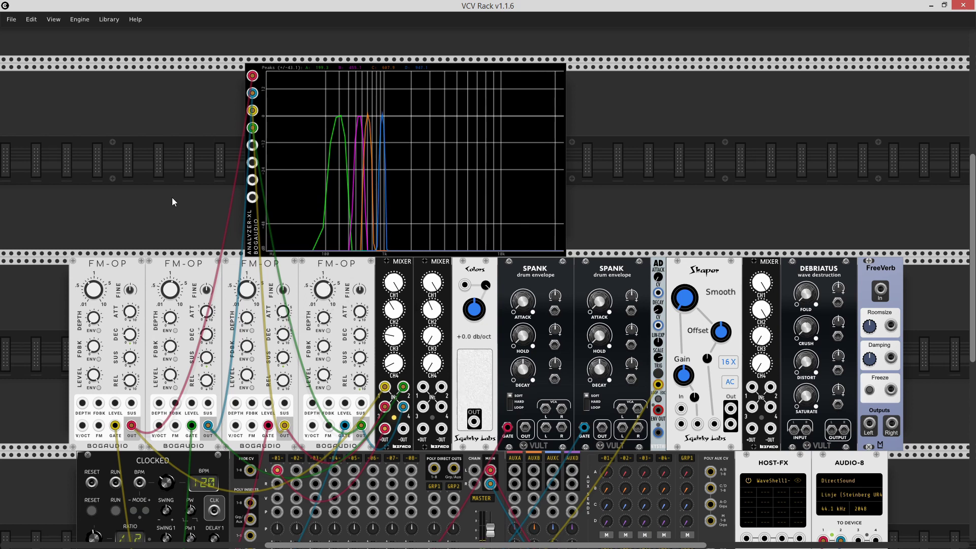
# Step: Start the CLOCKED module so that it triggers the four FM-OP voices
pyautogui.scroll(-4, 173, 202)
pyautogui.click(116, 409)
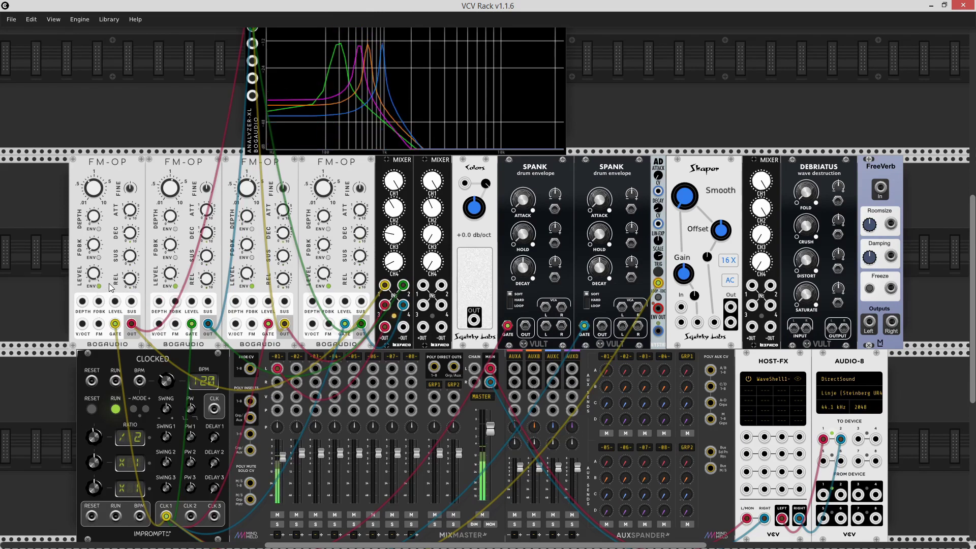
# Step: Examine the sustain, decay and level settings of the four FM-OP modules
pyautogui.moveTo(130, 233)
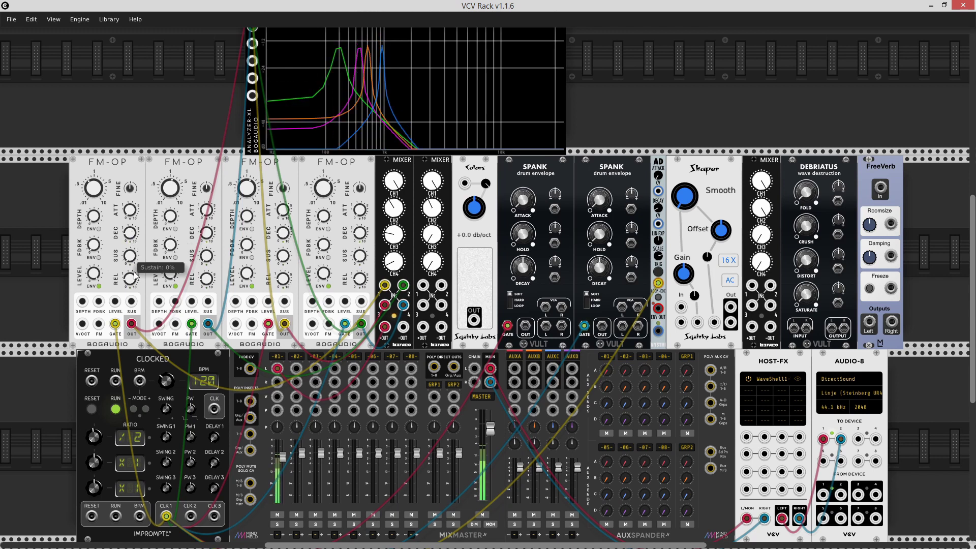
pyautogui.moveTo(129, 259)
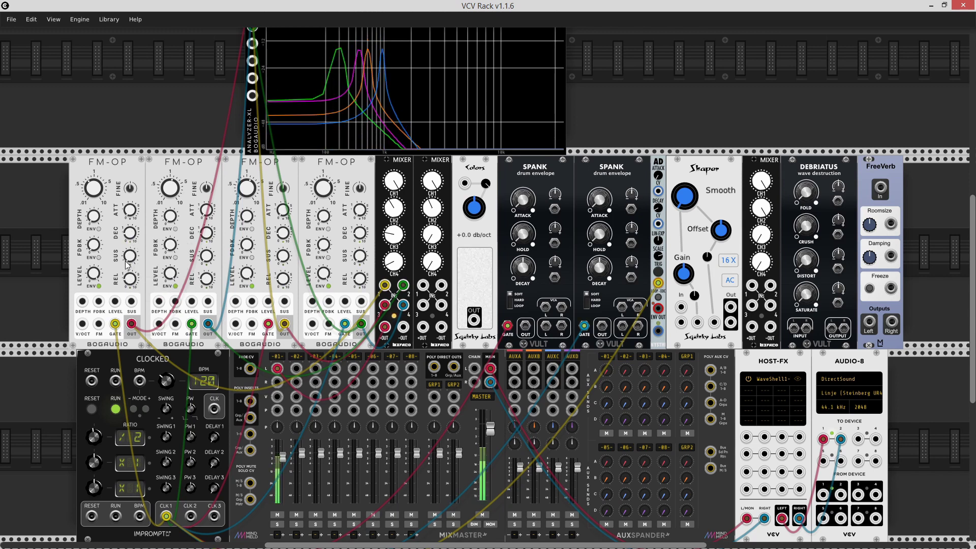
pyautogui.scroll(1, 58, 329)
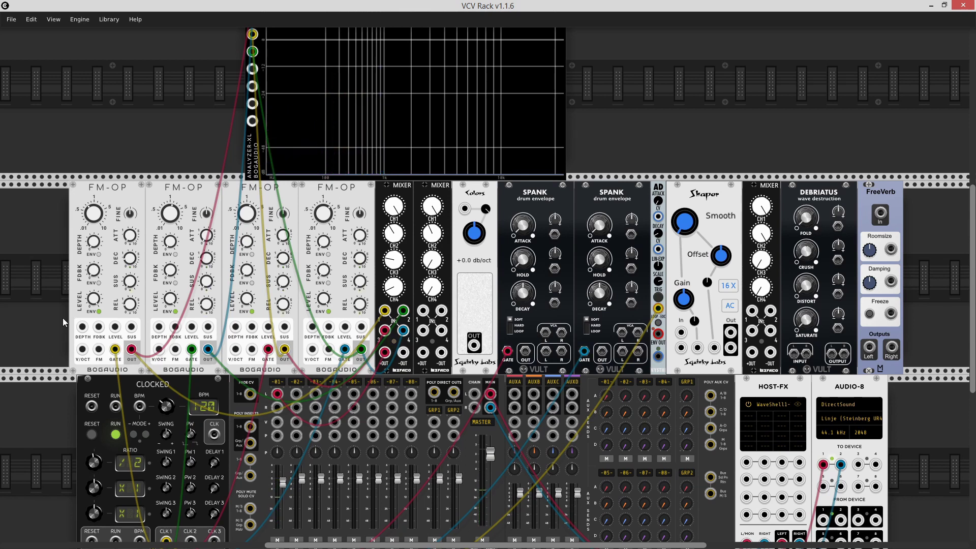
pyautogui.scroll(2, 59, 322)
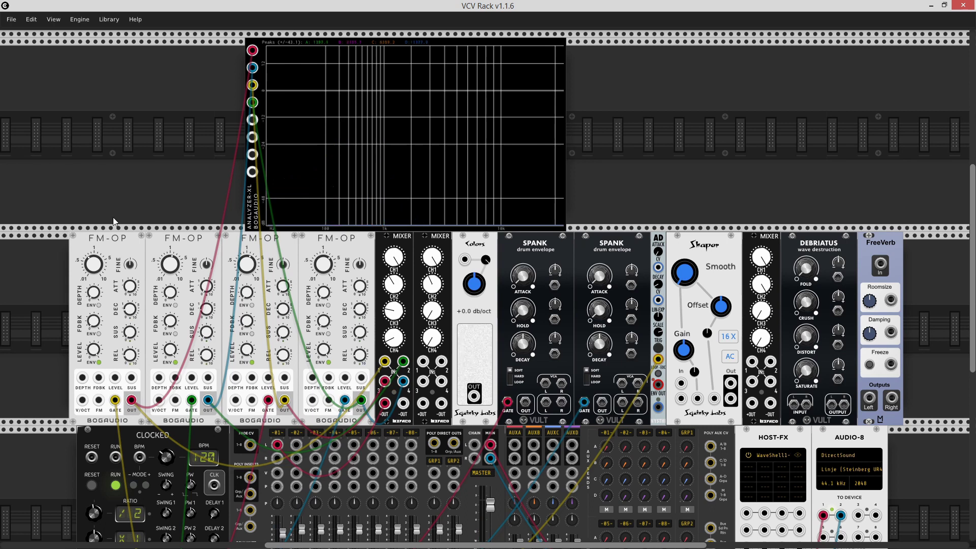
pyautogui.scroll(-2, 47, 318)
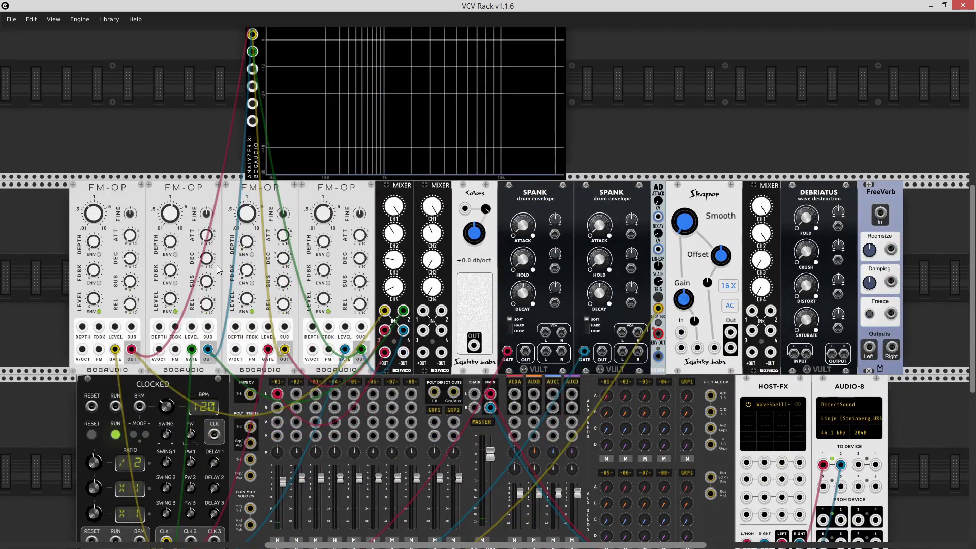
pyautogui.moveTo(216, 260)
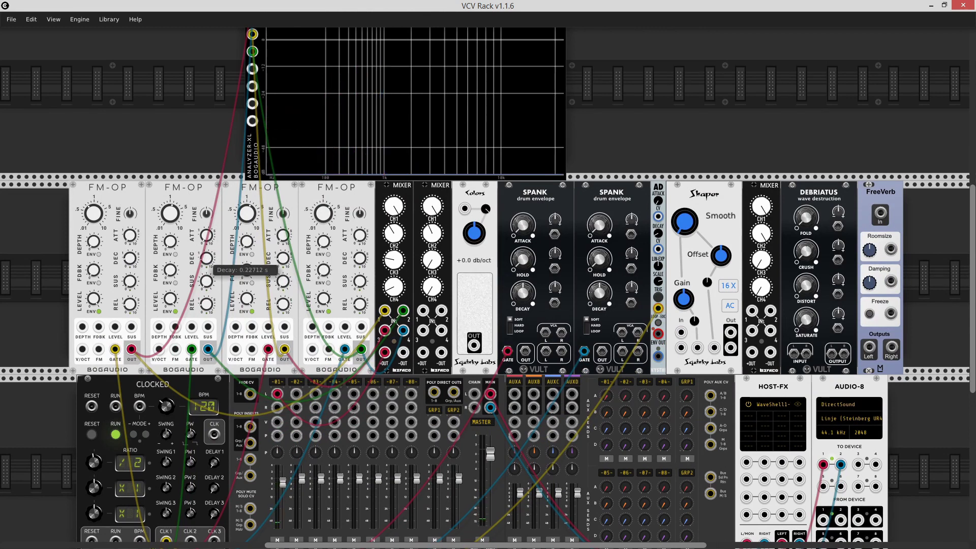
pyautogui.moveTo(284, 259)
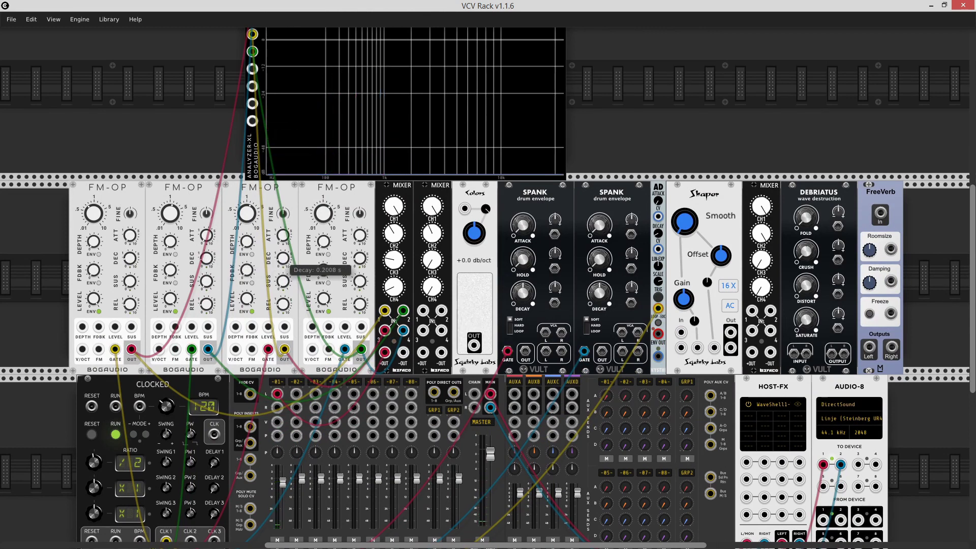
pyautogui.moveTo(357, 268)
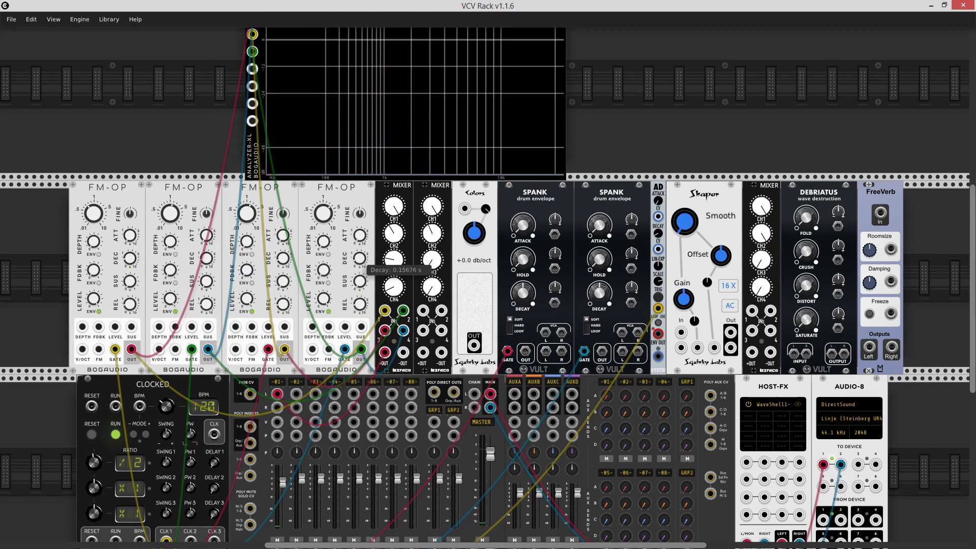
pyautogui.moveTo(386, 235)
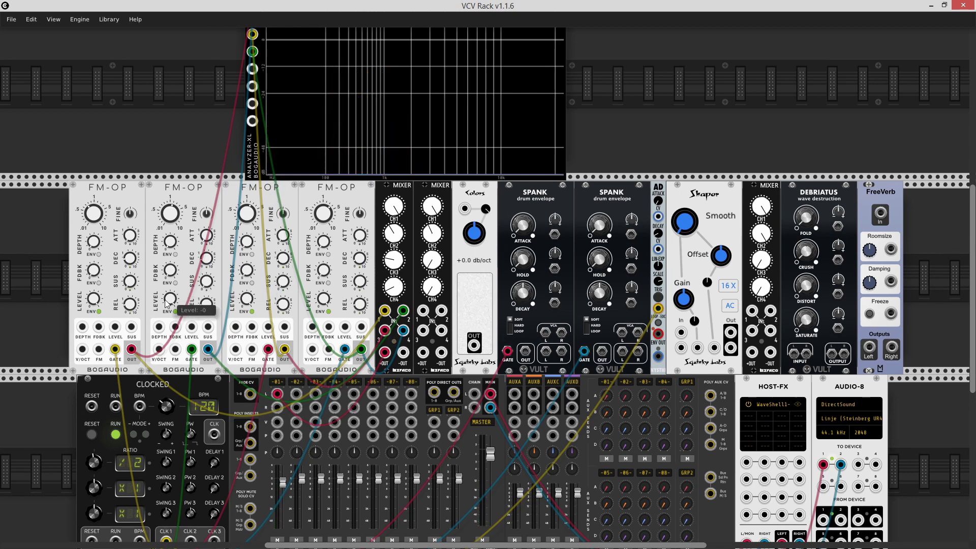
# Step: Chain the first mixer through the second into MixMaster track 1, and patch the Colors noise through the first SPANK's VCA into the second mixer
pyautogui.scroll(-1, 244, 315)
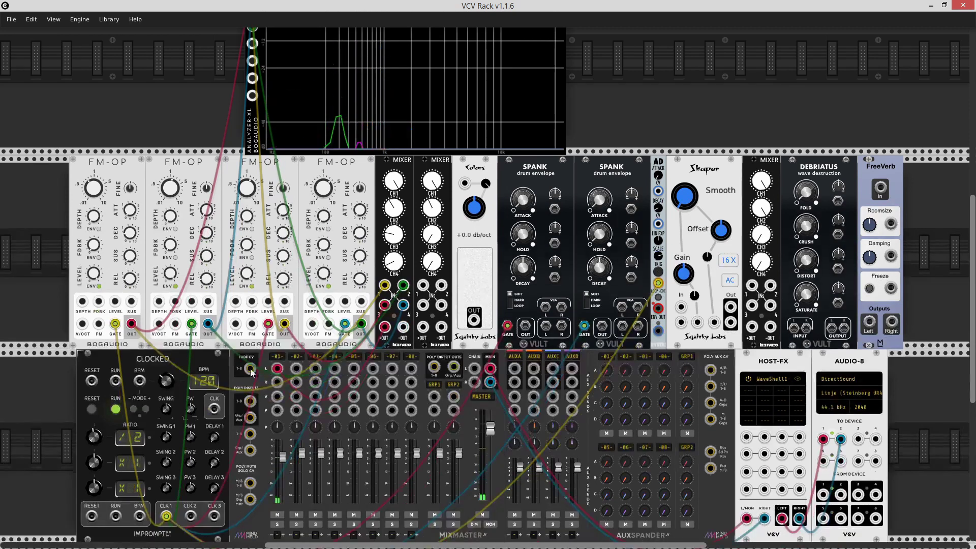
pyautogui.click(279, 370)
pyautogui.moveTo(279, 371); pyautogui.dragTo(422, 284)
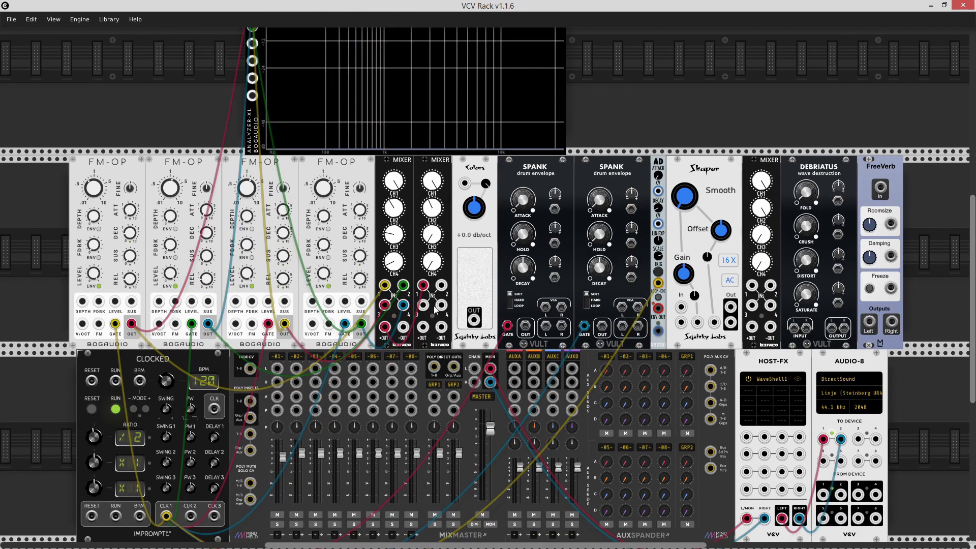
pyautogui.moveTo(422, 327); pyautogui.dragTo(277, 368)
pyautogui.moveTo(473, 319); pyautogui.dragTo(441, 284)
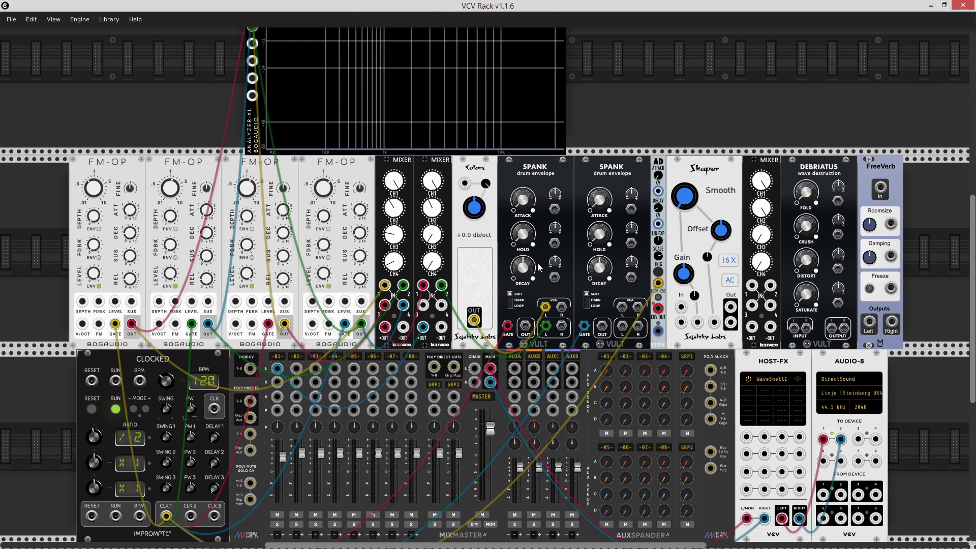
# Step: Shorten the first SPANK's decay and adjust its attack to shape the noise burst
pyautogui.moveTo(523, 273)
pyautogui.moveTo(523, 273); pyautogui.dragTo(523, 288)
pyautogui.moveTo(532, 199); pyautogui.dragTo(532, 199)
pyautogui.moveTo(529, 266); pyautogui.dragTo(529, 264)
pyautogui.moveTo(532, 199); pyautogui.dragTo(525, 202)
# Step: Insert the Shaper between the second mixer's output and MixMaster track 1, and set its gain to 1.185
pyautogui.scroll(-1, 465, 368)
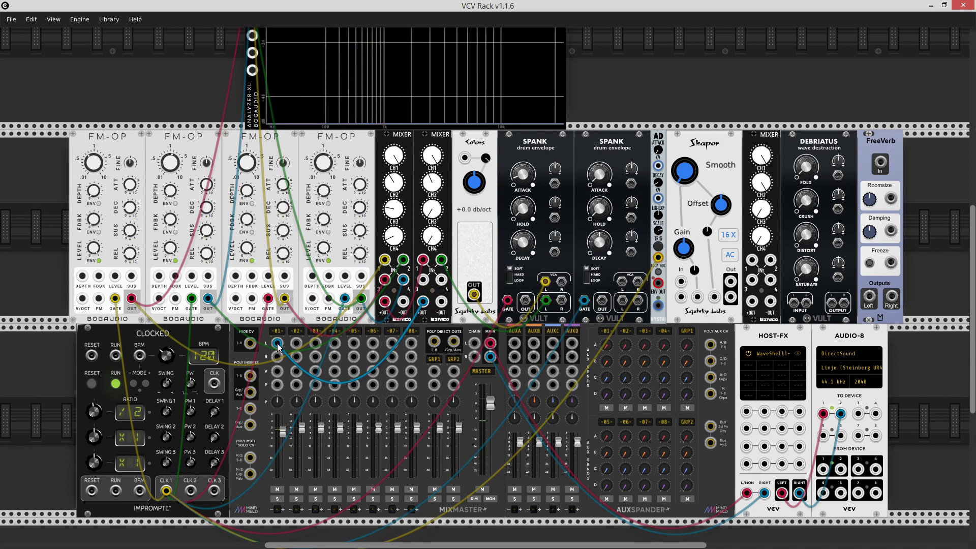
pyautogui.moveTo(278, 347)
pyautogui.mouseDown()
pyautogui.moveTo(610, 315)
pyautogui.moveTo(684, 293)
pyautogui.moveTo(681, 283)
pyautogui.moveTo(356, 342)
pyautogui.moveTo(277, 342)
pyautogui.mouseUp()
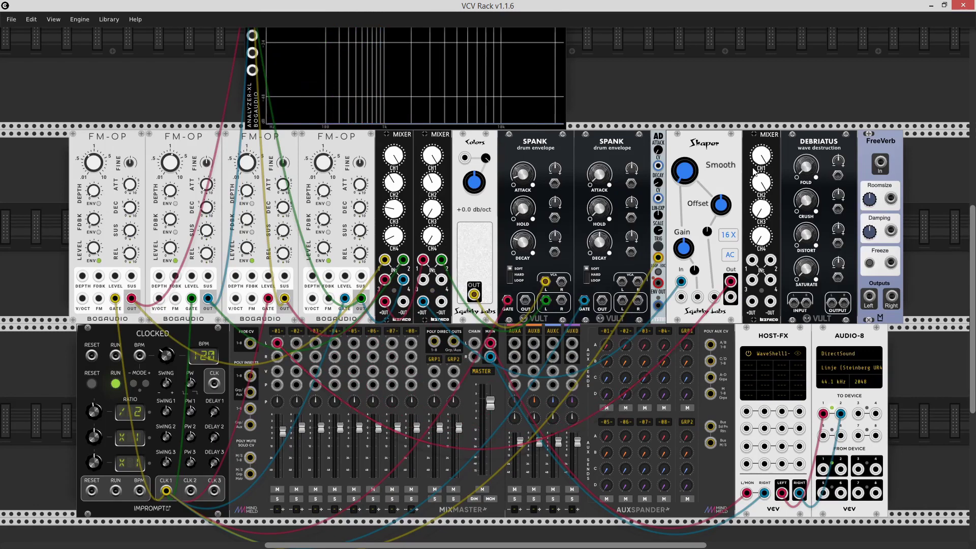
pyautogui.moveTo(688, 251)
pyautogui.mouseDown()
pyautogui.moveTo(688, 242)
pyautogui.moveTo(694, 262)
pyautogui.mouseUp()
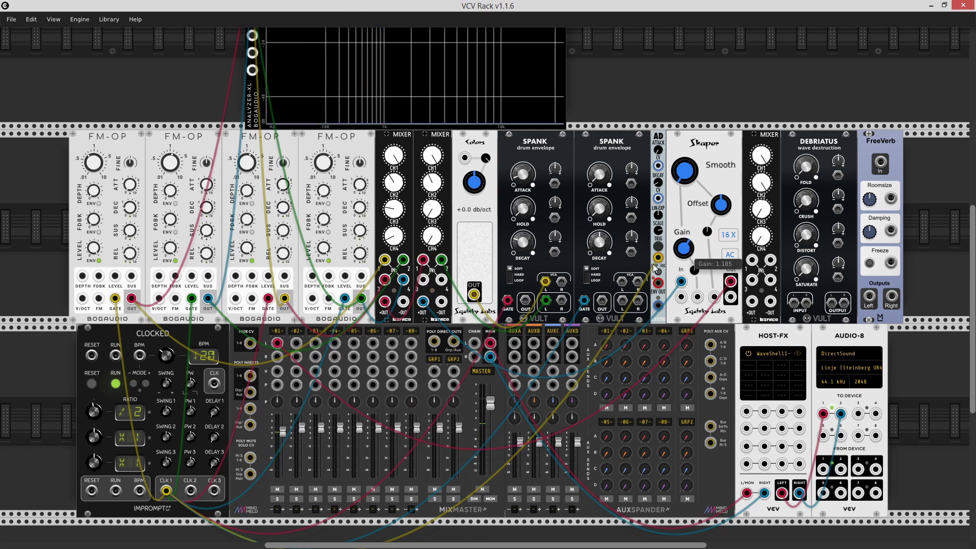
# Step: Set the Colors noise slope to +3.9 db/oct and modulate the Shaper's gain from the AD envelope, adjusting the modulation amount
pyautogui.moveTo(474, 181); pyautogui.dragTo(498, 189)
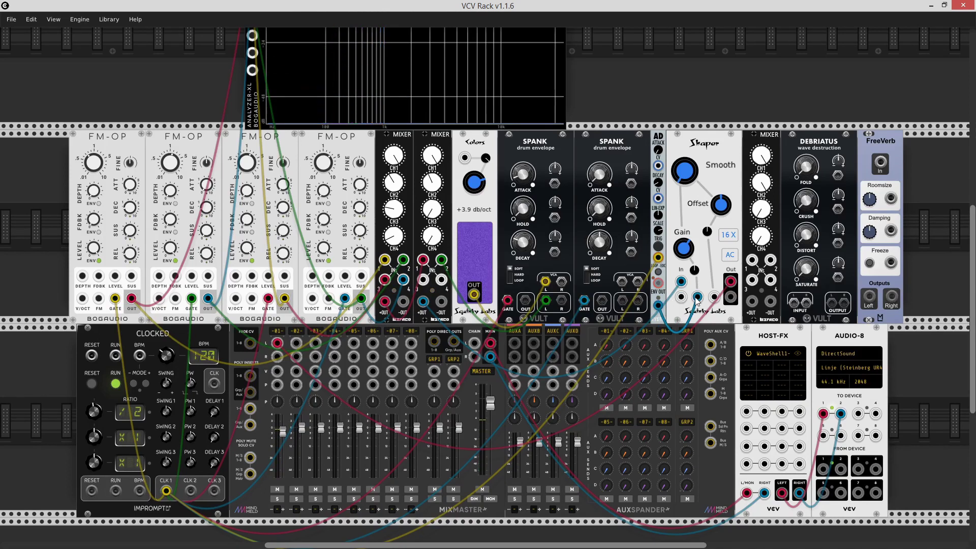
pyautogui.moveTo(697, 297); pyautogui.dragTo(694, 264)
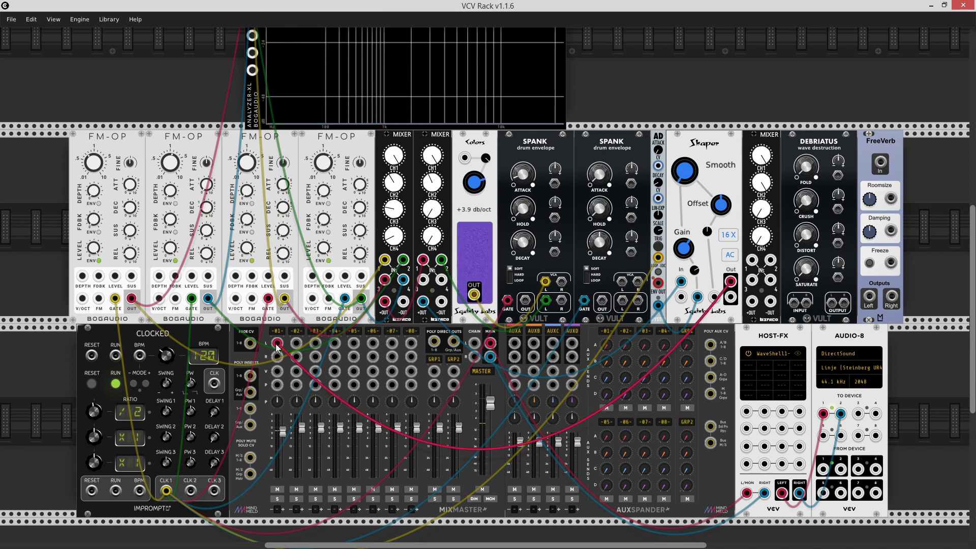
pyautogui.moveTo(277, 347)
pyautogui.mouseDown()
pyautogui.moveTo(518, 350)
pyautogui.moveTo(506, 358)
pyautogui.moveTo(278, 346)
pyautogui.mouseUp()
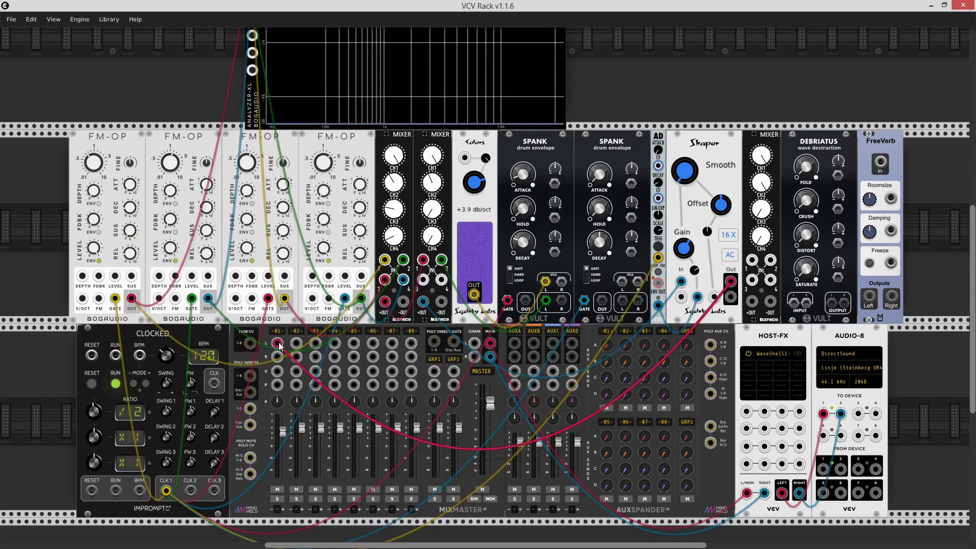
# Step: Find the Vult Decline equalizer in the module browser and add it beside FreeVerb at the end of the row
pyautogui.rightClick(929, 230)
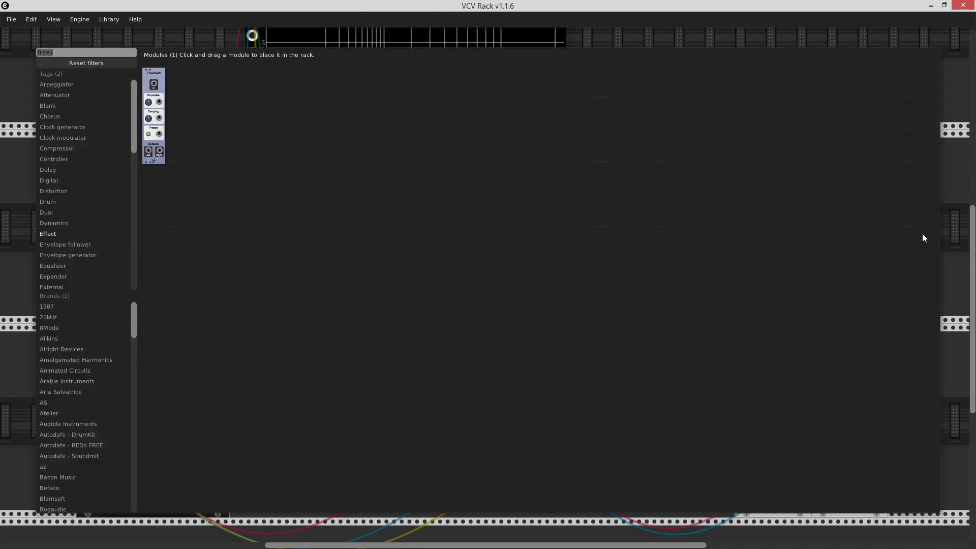
pyautogui.write('e')
pyautogui.write('ecl')
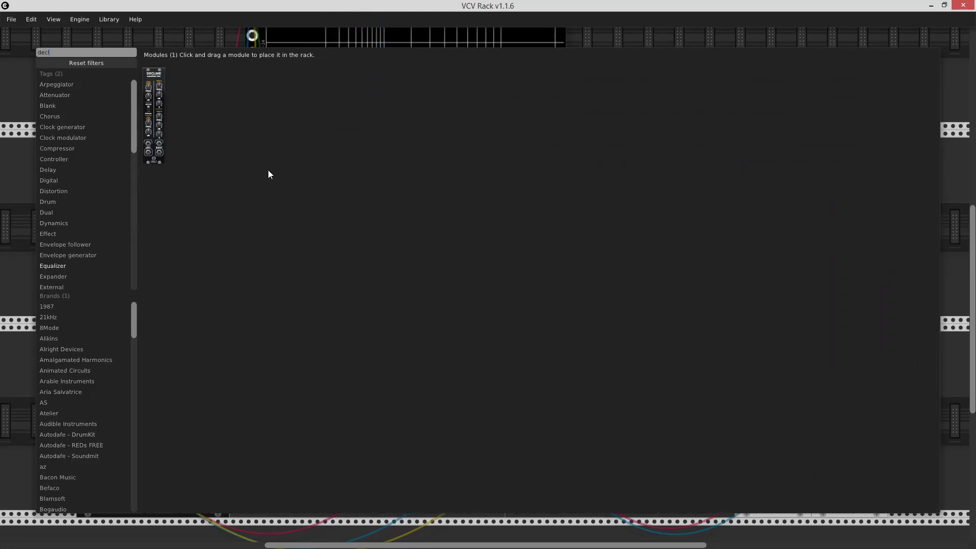
pyautogui.click(152, 84)
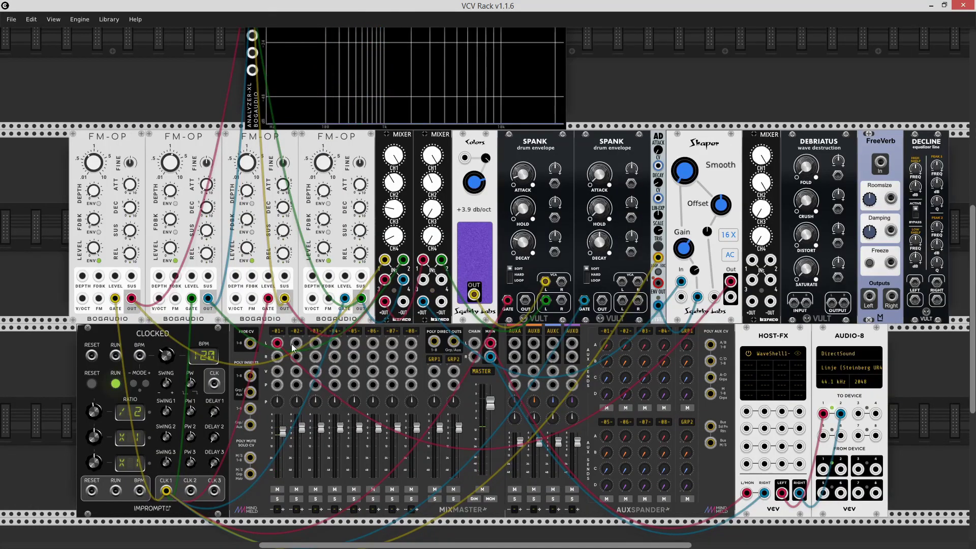
# Step: Route the Shaper's output through DECLINE into MixMaster track 1, and cut DECLINE's Peak 2 gain to about -7 dB
pyautogui.moveTo(730, 281); pyautogui.dragTo(278, 344)
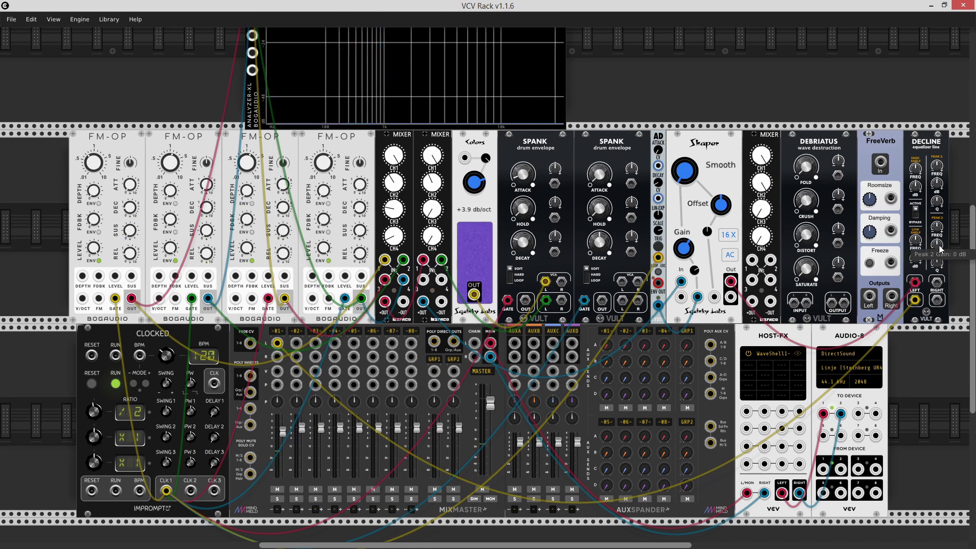
pyautogui.moveTo(940, 248); pyautogui.dragTo(936, 223)
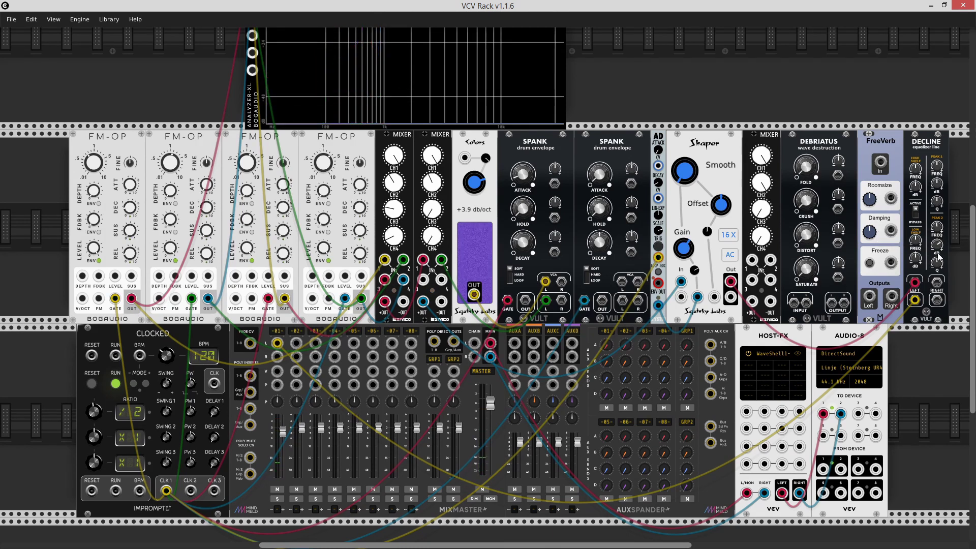
pyautogui.moveTo(940, 249)
pyautogui.moveTo(939, 249); pyautogui.dragTo(939, 250)
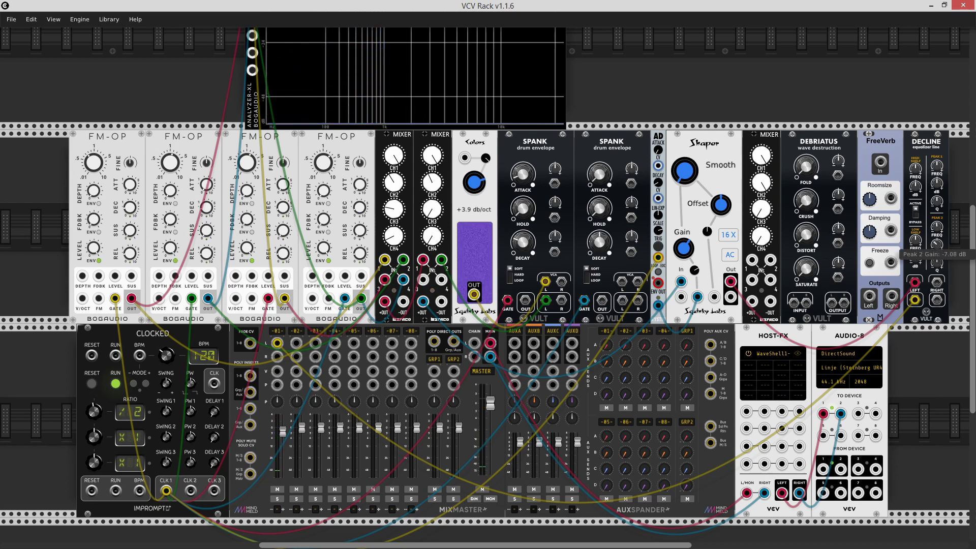
pyautogui.moveTo(939, 250); pyautogui.dragTo(939, 251)
# Step: Adjust the Peak 1 frequency of the DECLINE equalizer
pyautogui.moveTo(939, 174)
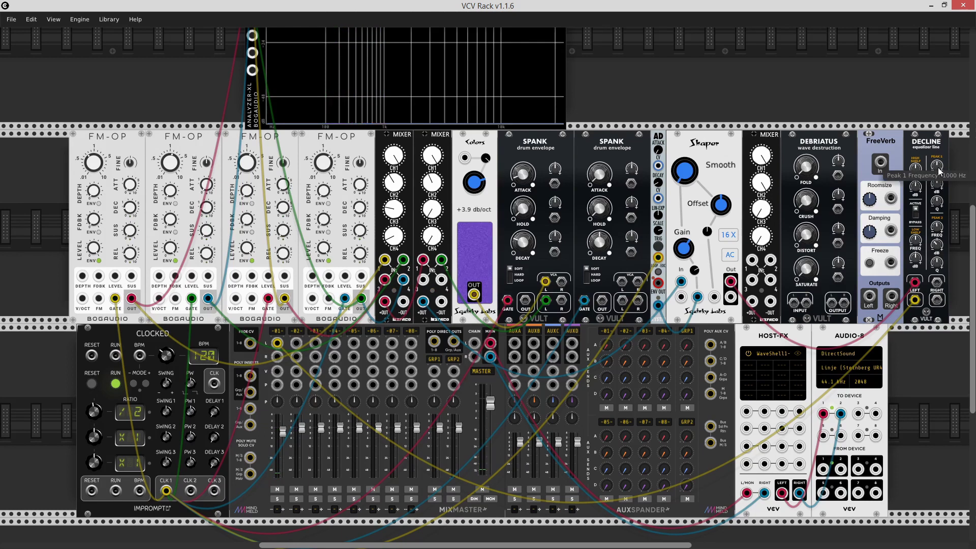
pyautogui.moveTo(938, 173); pyautogui.dragTo(939, 168)
pyautogui.moveTo(939, 168); pyautogui.dragTo(938, 166)
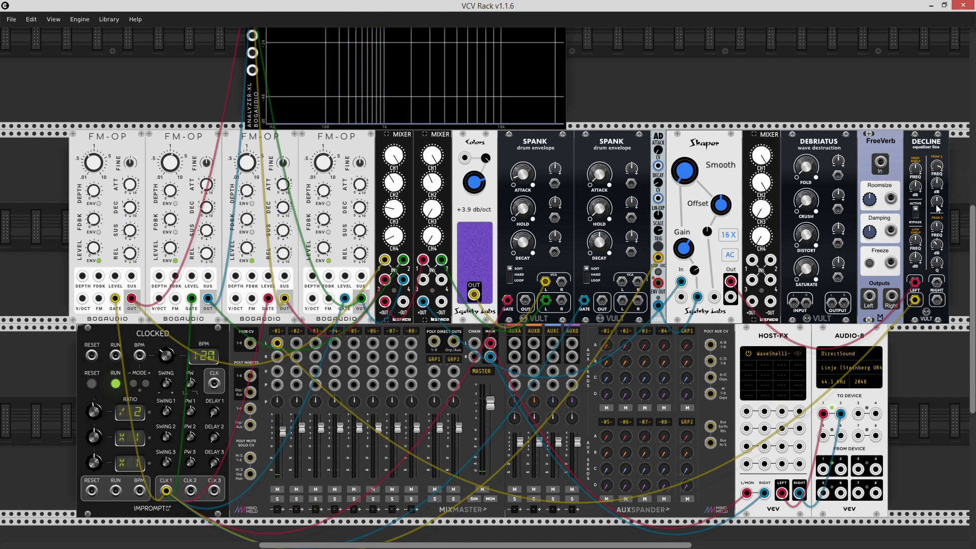
# Step: Adjust the Peak 1 band of the DECLINE equalizer and set MixMaster track 1's level to 0 dB
pyautogui.moveTo(937, 201); pyautogui.dragTo(937, 180)
pyautogui.moveTo(283, 431); pyautogui.dragTo(282, 428)
pyautogui.doubleClick(283, 428)
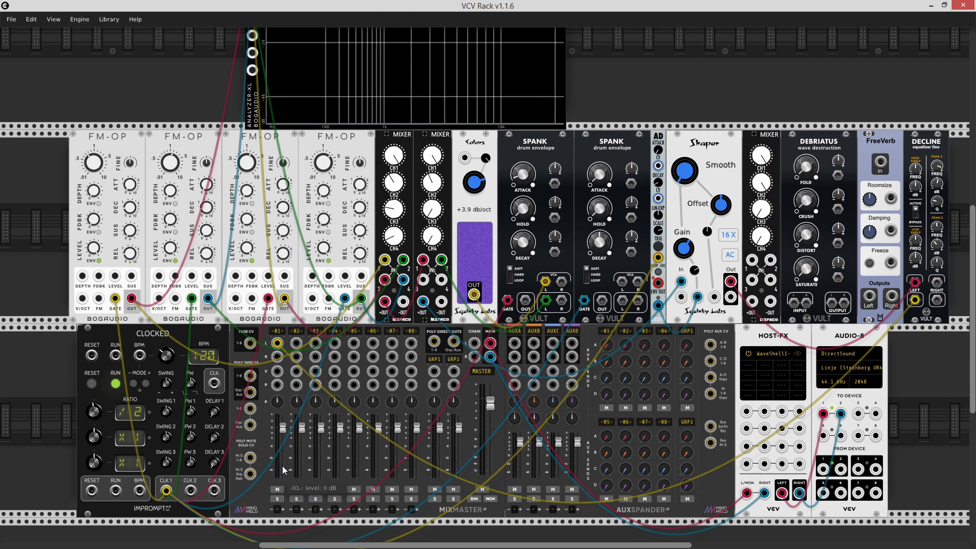
# Step: Route the Colors noise output through the second SPANK's VCA and into the second input of the MIXER beside DEBRIATUS
pyautogui.scroll(-1, 910, 387)
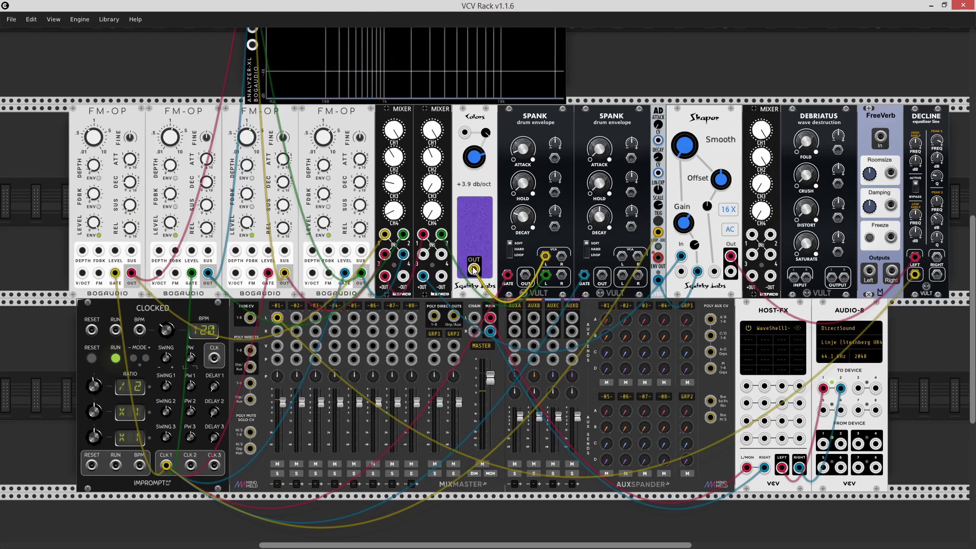
pyautogui.moveTo(474, 269); pyautogui.dragTo(621, 258)
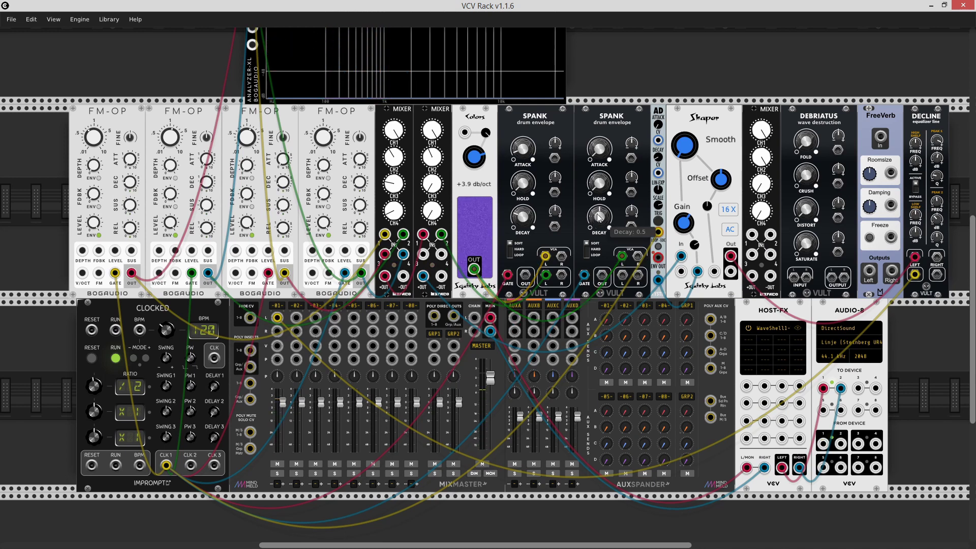
pyautogui.moveTo(599, 216)
pyautogui.mouseDown()
pyautogui.moveTo(599, 226)
pyautogui.moveTo(599, 216)
pyautogui.mouseUp()
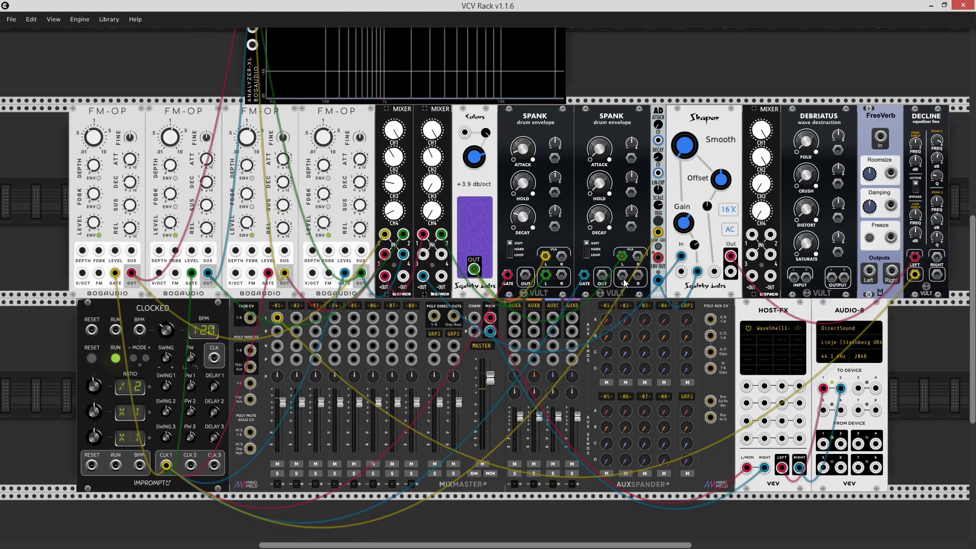
pyautogui.moveTo(623, 277); pyautogui.dragTo(771, 234)
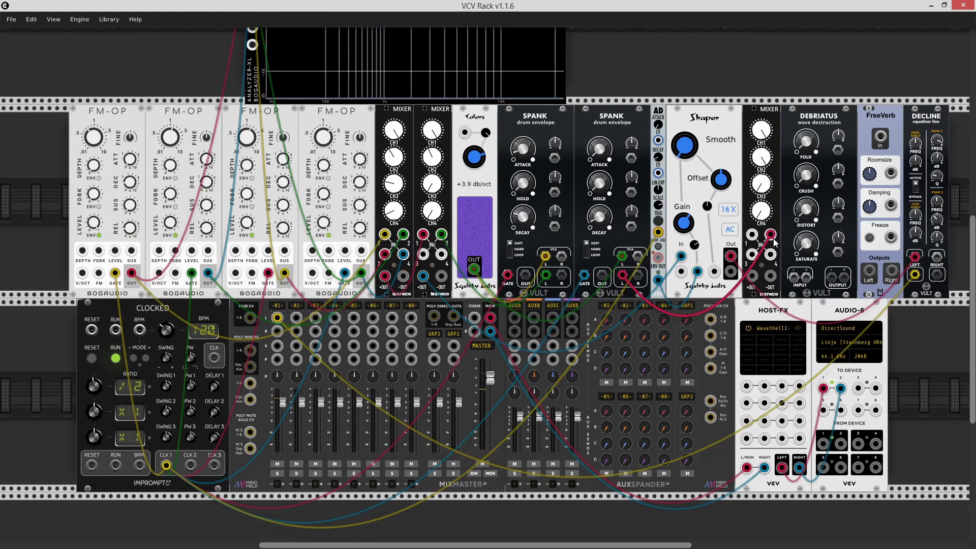
# Step: Route DECLINE's output through that MIXER into MixMaster track 1, balancing channel 1 at about 95% against the channel 2 noise
pyautogui.moveTo(278, 318); pyautogui.dragTo(760, 236)
pyautogui.moveTo(751, 276); pyautogui.dragTo(277, 318)
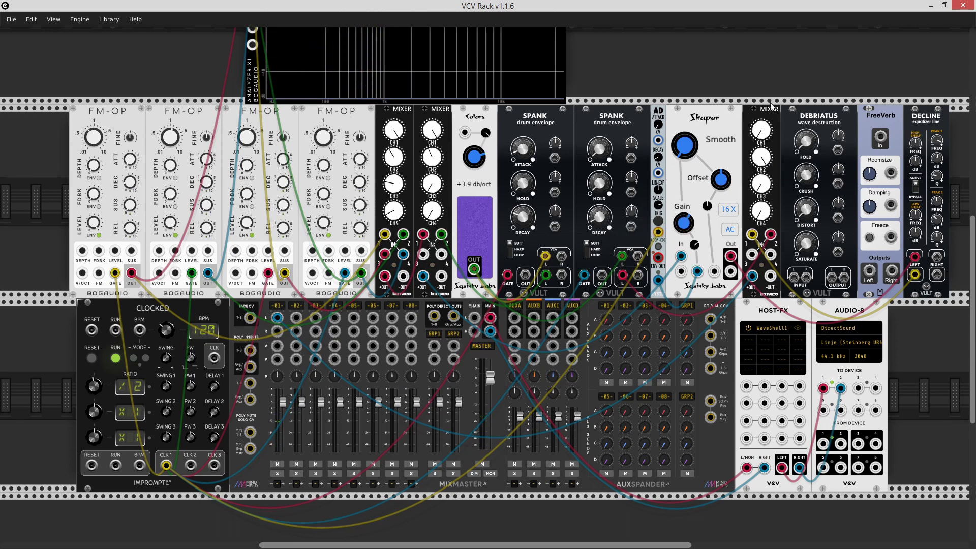
pyautogui.moveTo(760, 130); pyautogui.dragTo(761, 122)
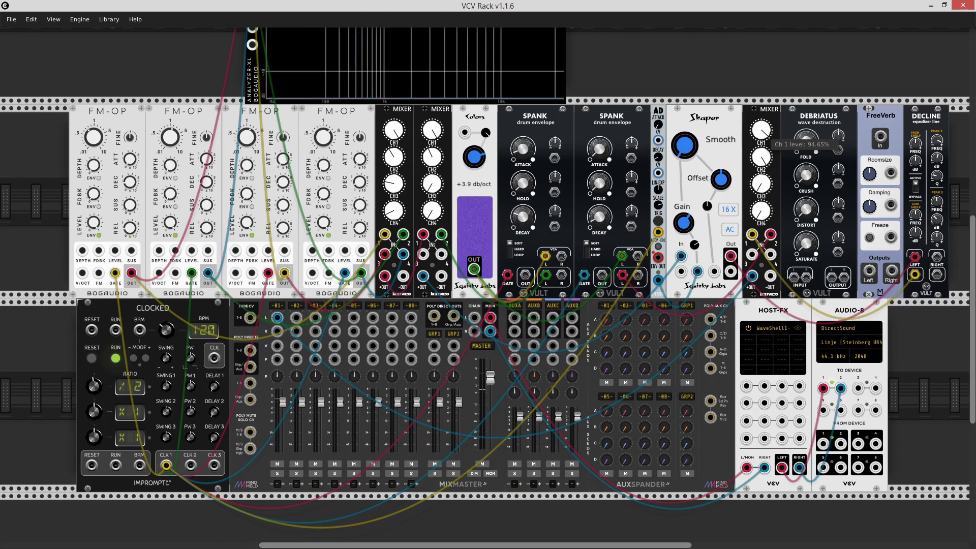
pyautogui.moveTo(762, 160)
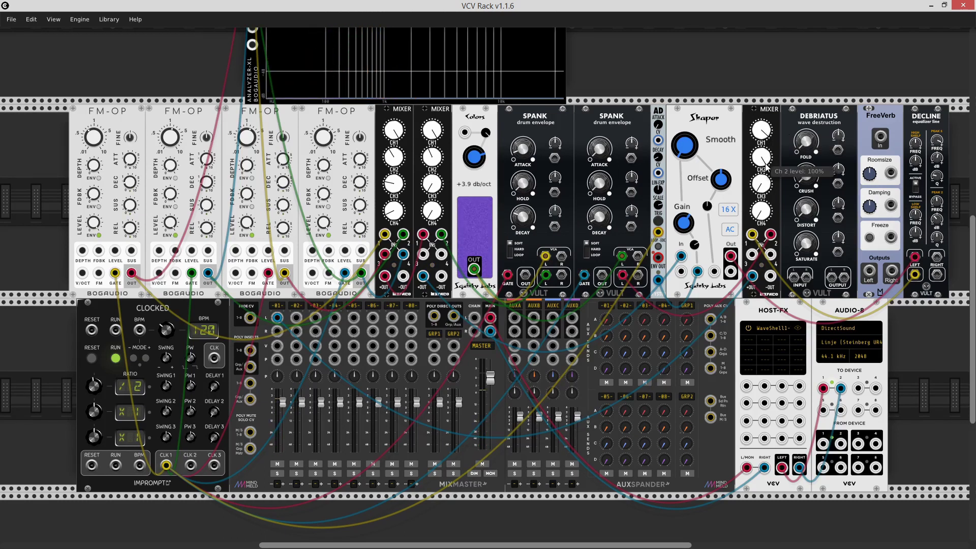
pyautogui.moveTo(762, 158); pyautogui.dragTo(761, 213)
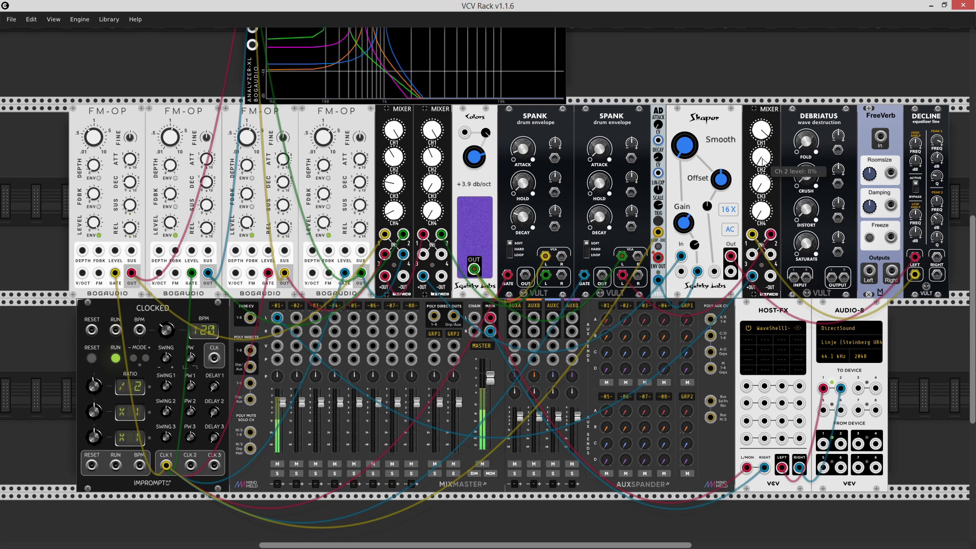
pyautogui.doubleClick(765, 162)
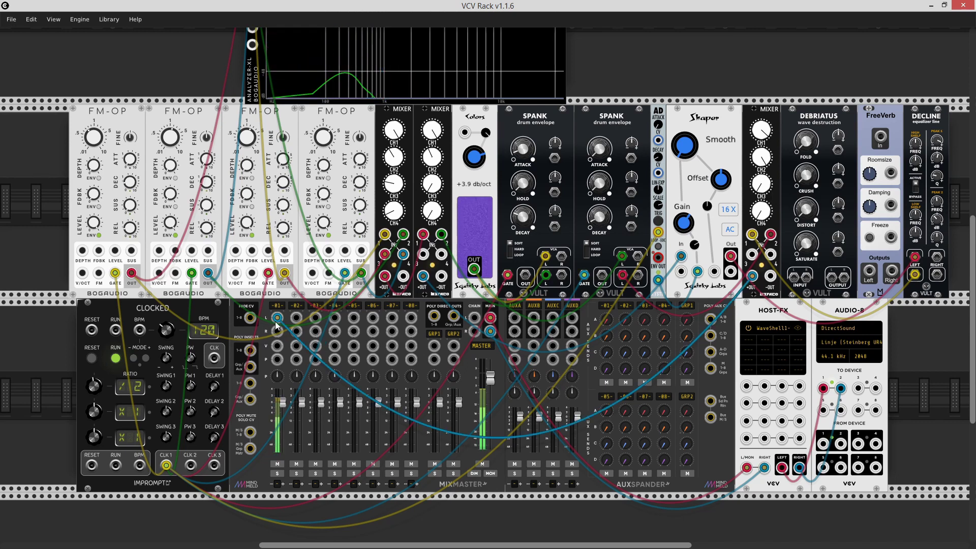
# Step: Insert DEBRIATUS between the MIXER output and MixMaster track 1, and set its Saturate amount to about 0.17
pyautogui.moveTo(277, 318)
pyautogui.mouseDown()
pyautogui.moveTo(737, 294)
pyautogui.moveTo(793, 277)
pyautogui.moveTo(712, 355)
pyautogui.moveTo(278, 318)
pyautogui.mouseUp()
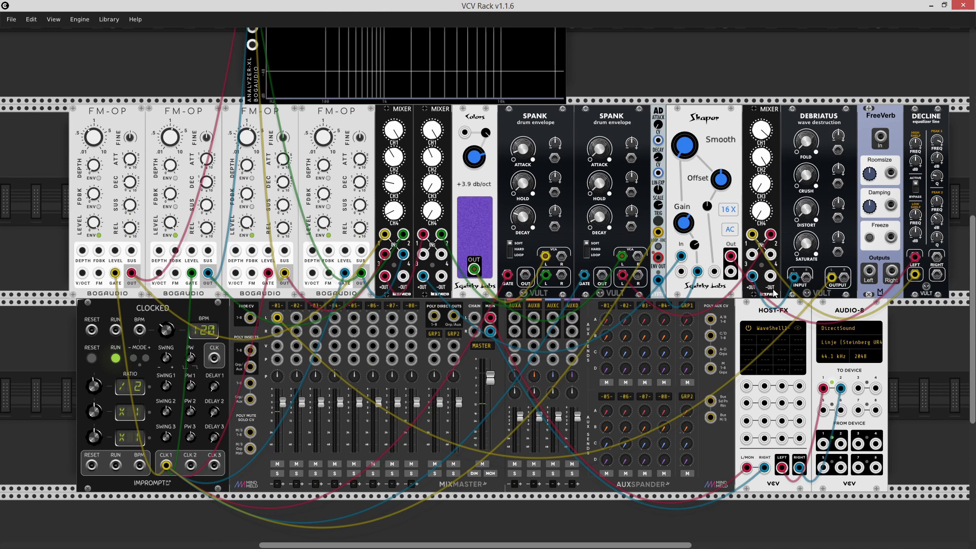
pyautogui.moveTo(808, 246); pyautogui.dragTo(809, 220)
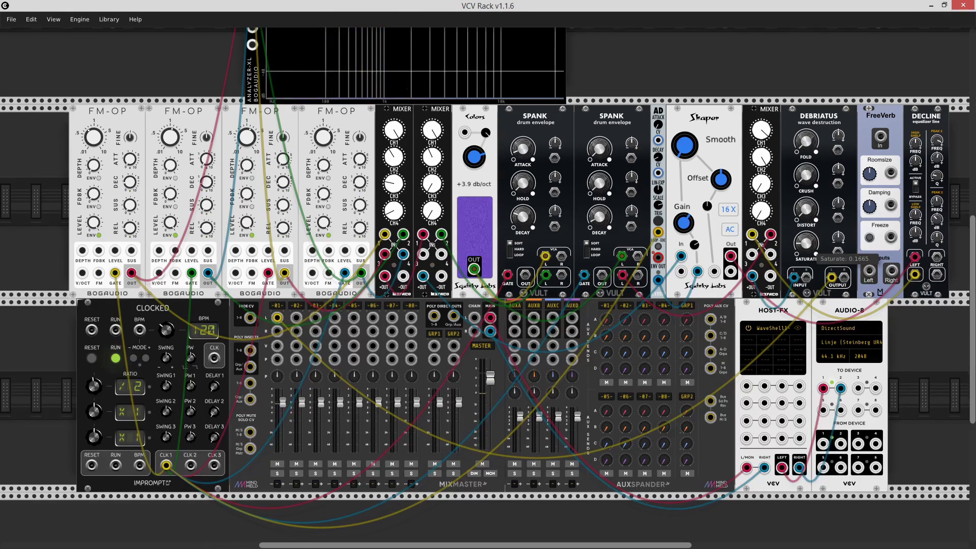
pyautogui.moveTo(813, 253); pyautogui.dragTo(813, 253)
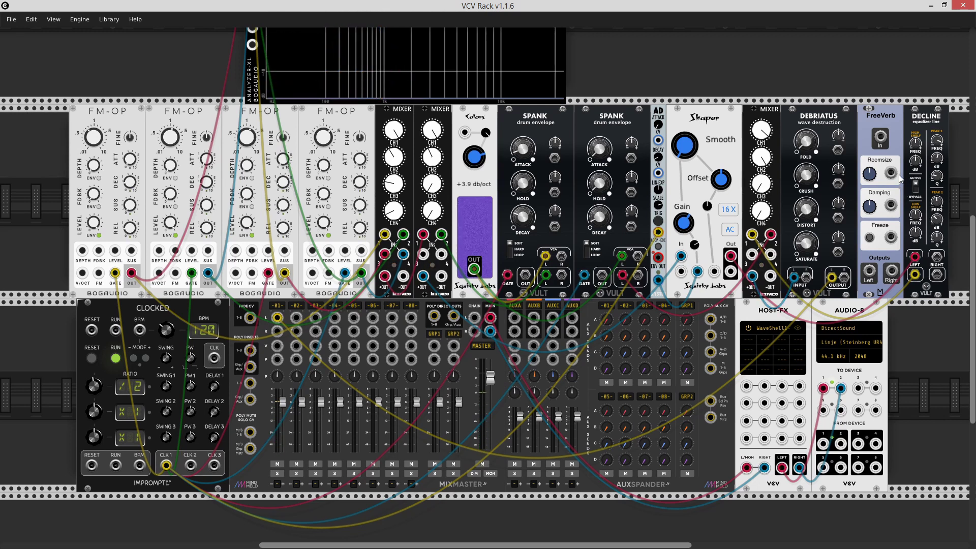
# Step: Send the DEBRIATUS output through FreeVerb into MixMaster track 2 at about -8.7 dB, with a reduced Roomsize
pyautogui.moveTo(879, 136); pyautogui.dragTo(891, 271)
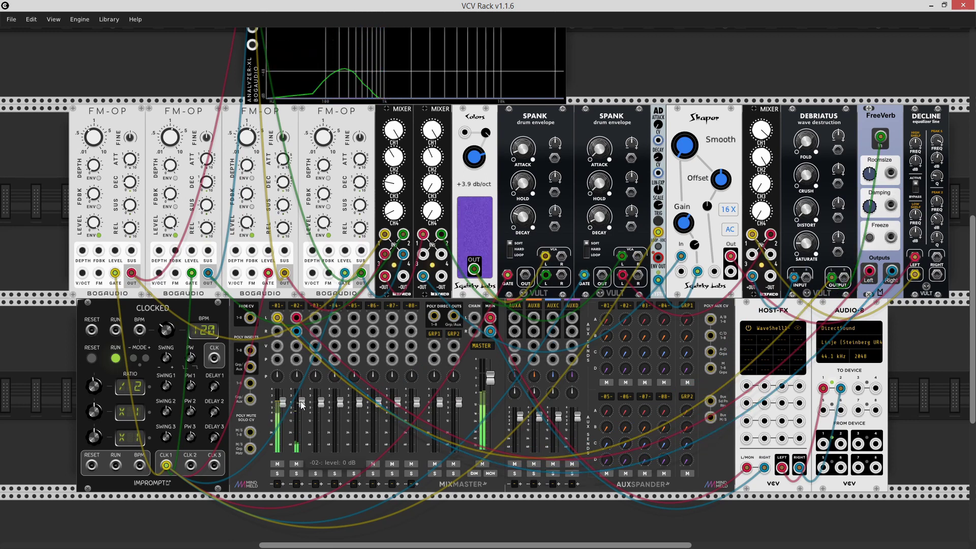
pyautogui.moveTo(302, 403); pyautogui.dragTo(301, 416)
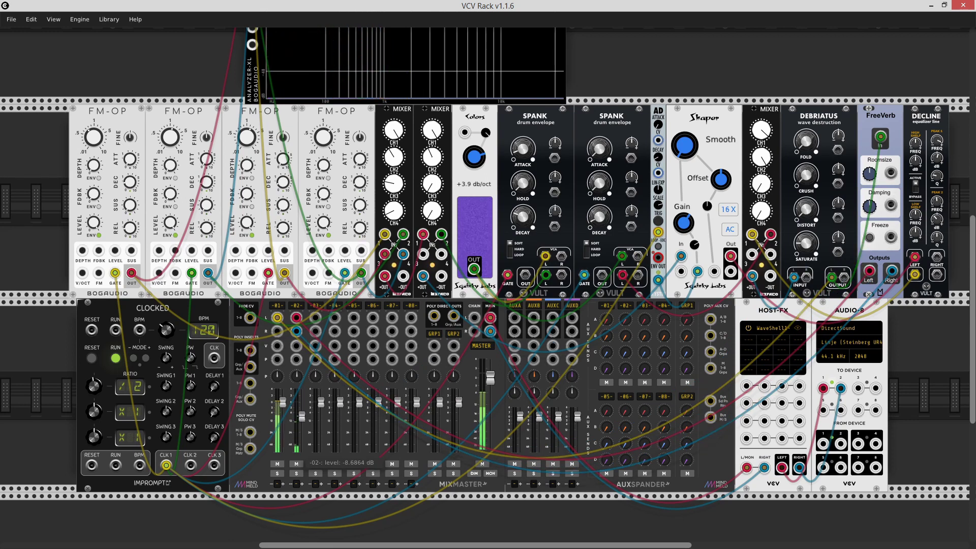
pyautogui.moveTo(870, 176); pyautogui.dragTo(870, 243)
pyautogui.moveTo(871, 171); pyautogui.dragTo(870, 169)
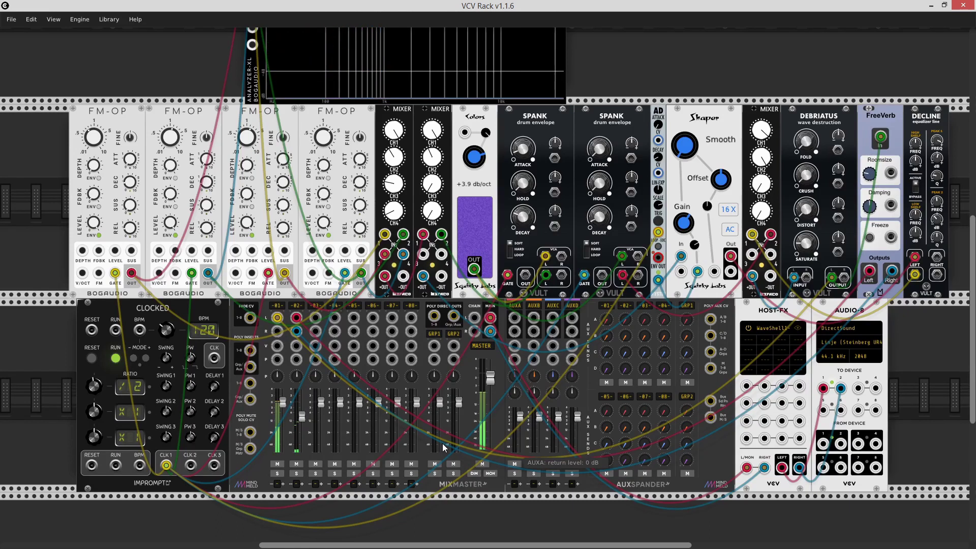
# Step: Set MixMaster track 2's LPF cutoff to 7.8 kHz and fine-tune the track's level
pyautogui.rightClick(298, 312)
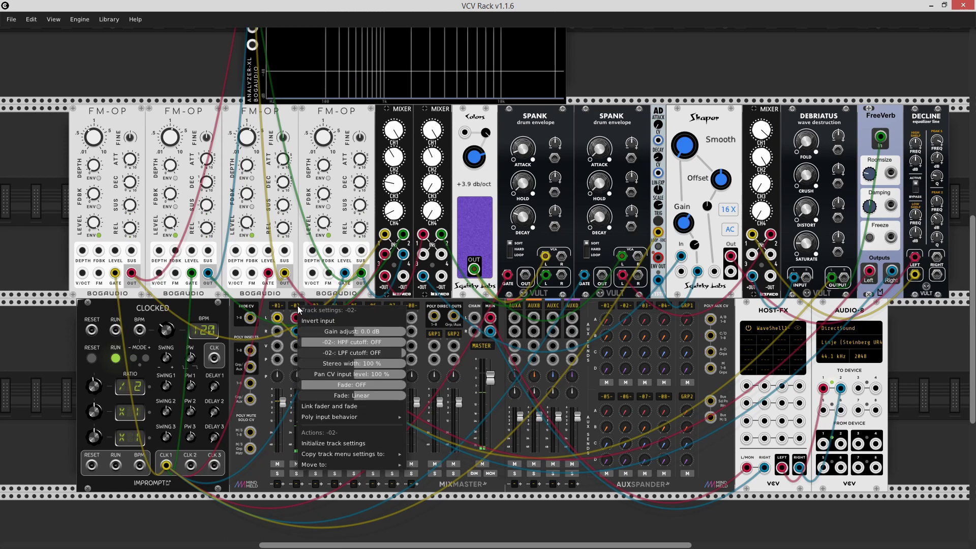
pyautogui.moveTo(389, 358); pyautogui.dragTo(342, 352)
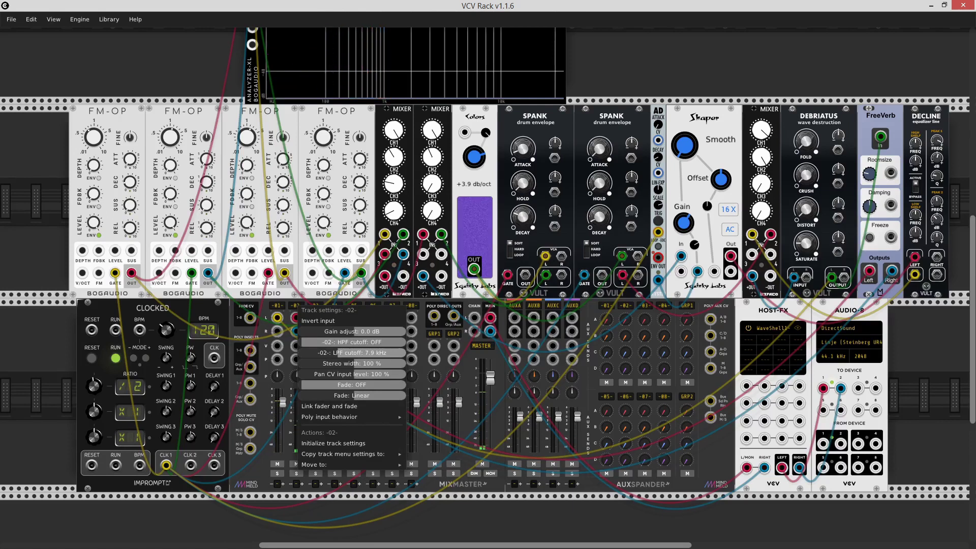
pyautogui.moveTo(342, 353); pyautogui.dragTo(340, 352)
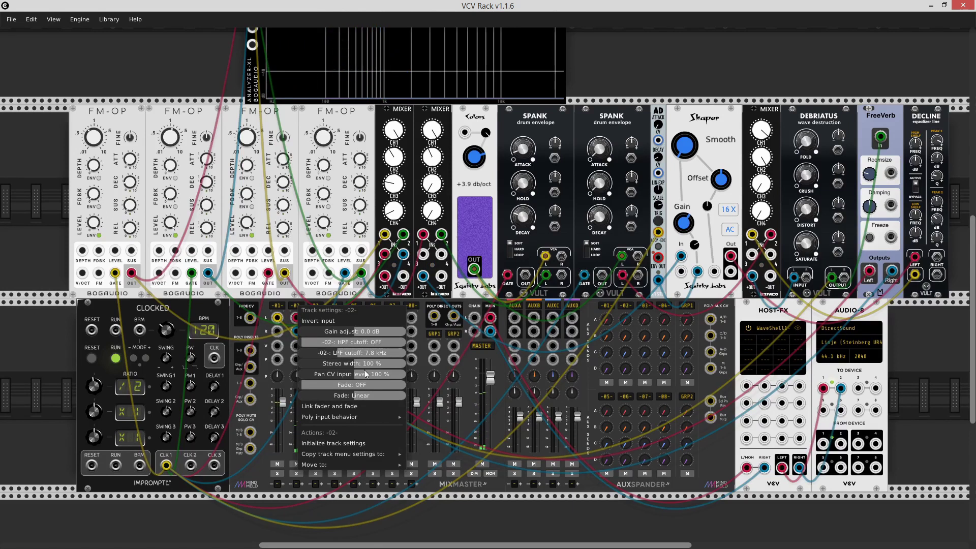
pyautogui.click(79, 278)
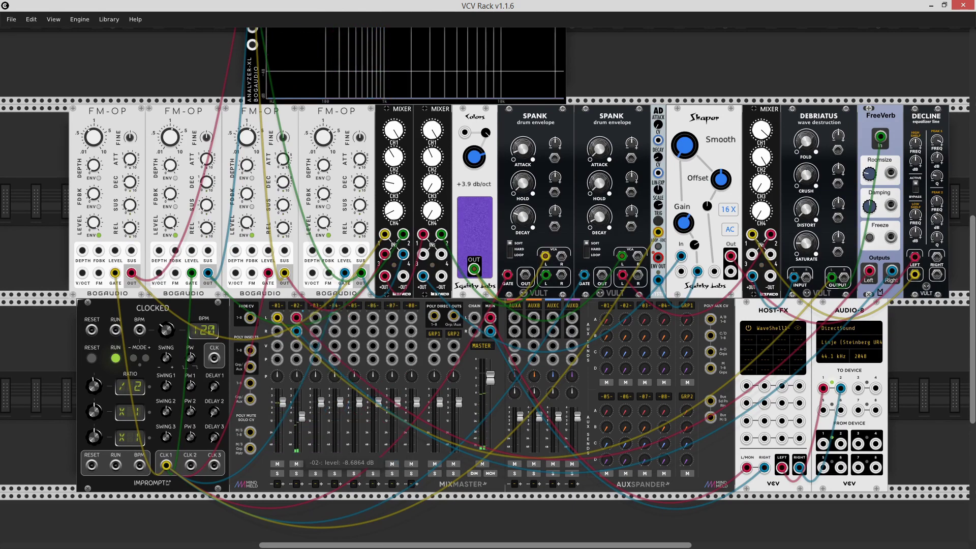
pyautogui.moveTo(301, 414); pyautogui.dragTo(301, 414)
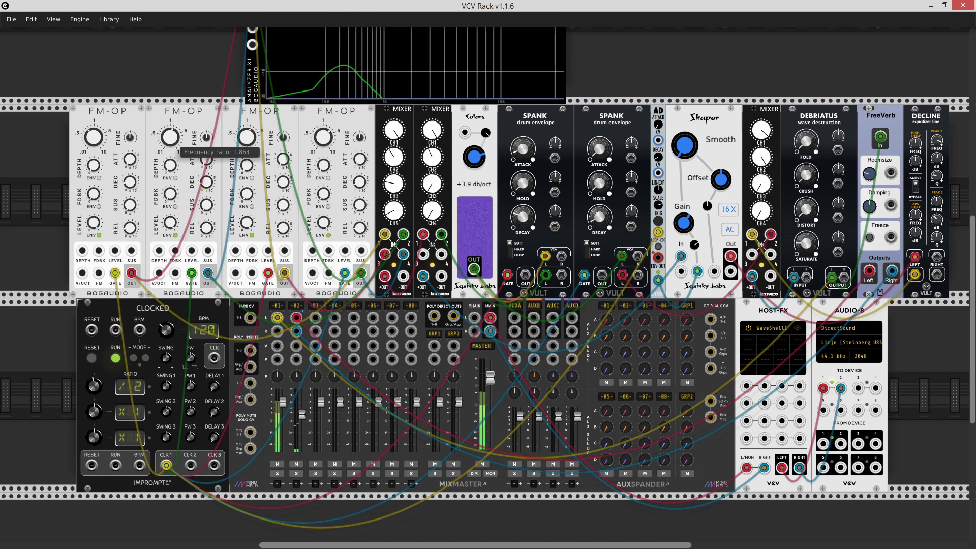
# Step: Adjust the frequency ratios of the second and third FM-OP operators, and stop the CLOCKED clock
pyautogui.moveTo(164, 141); pyautogui.dragTo(267, 145)
pyautogui.moveTo(246, 137); pyautogui.dragTo(247, 140)
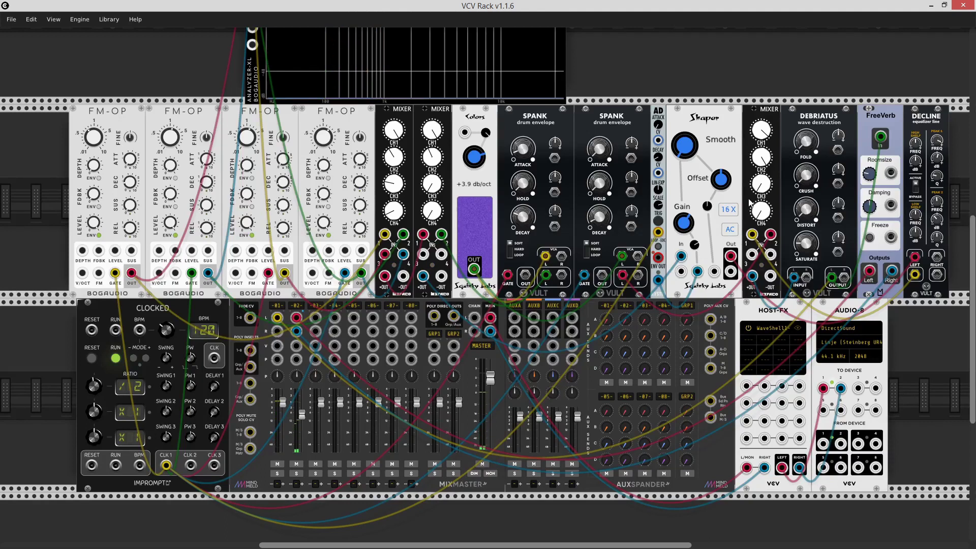
pyautogui.click(112, 358)
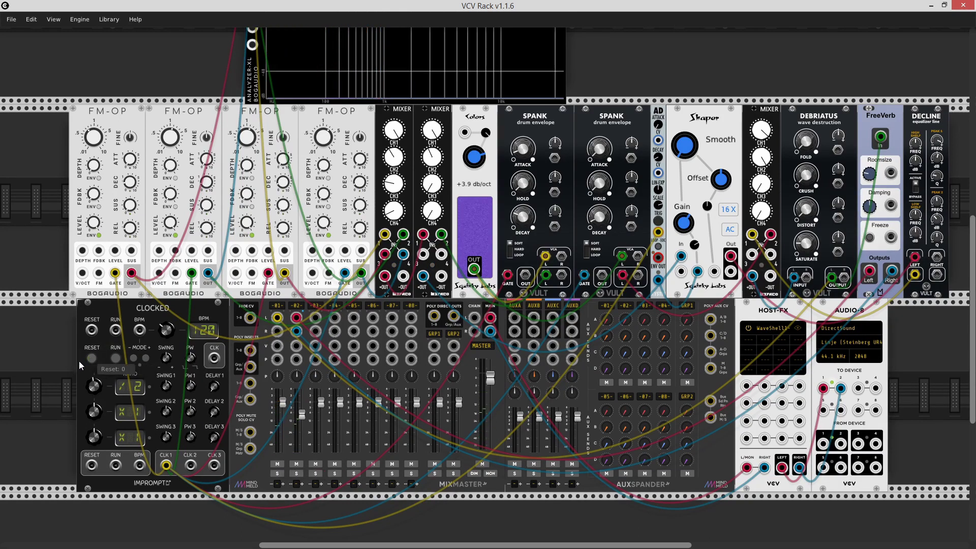
# Step: Find the Simpliciter sampler in the module browser with "simpli" and place it beside ANALYZER-XL, above the FM operators
pyautogui.scroll(5, 47, 417)
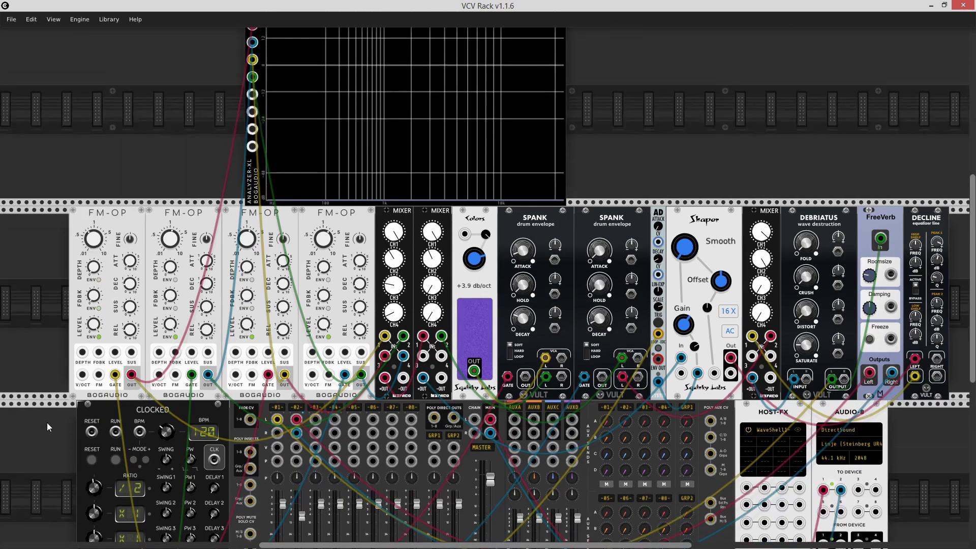
pyautogui.rightClick(161, 196)
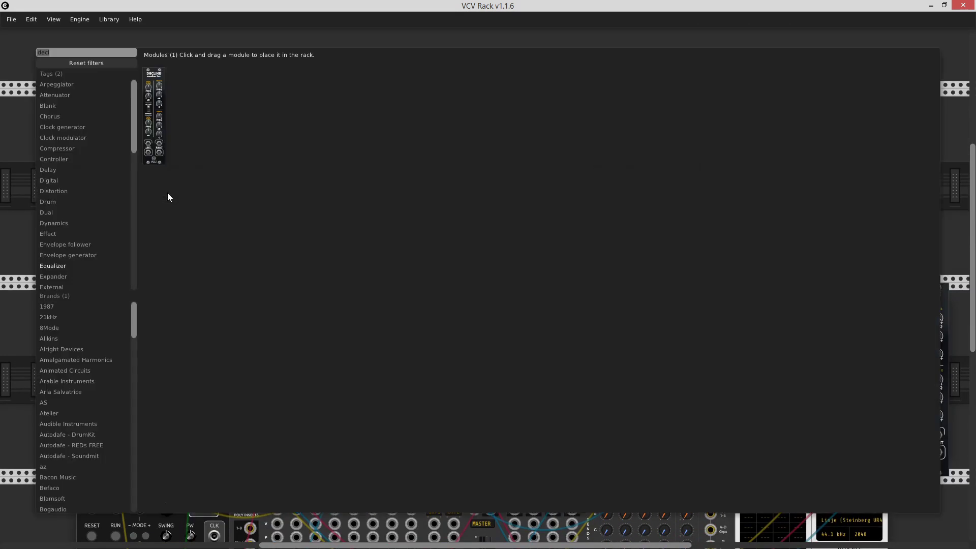
pyautogui.write('simpli')
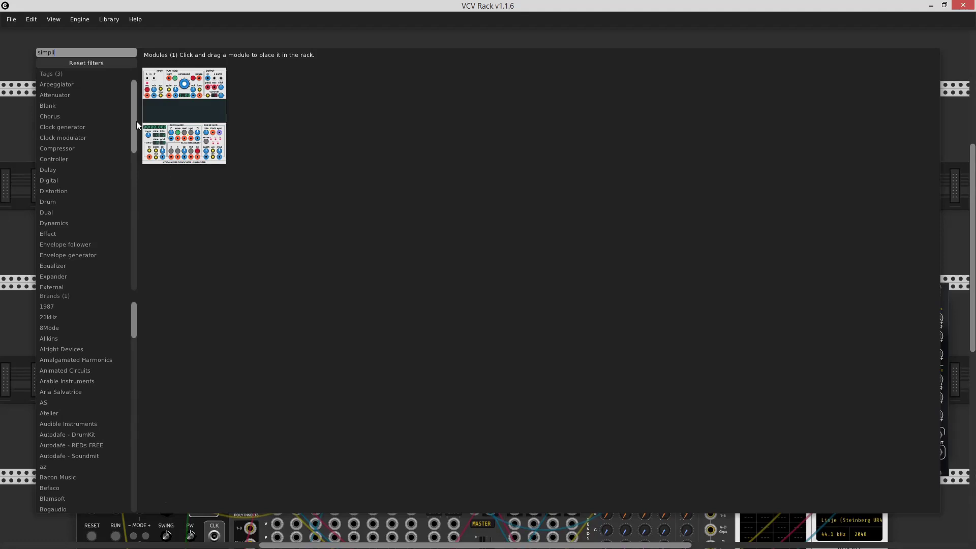
pyautogui.moveTo(169, 96); pyautogui.dragTo(191, 246)
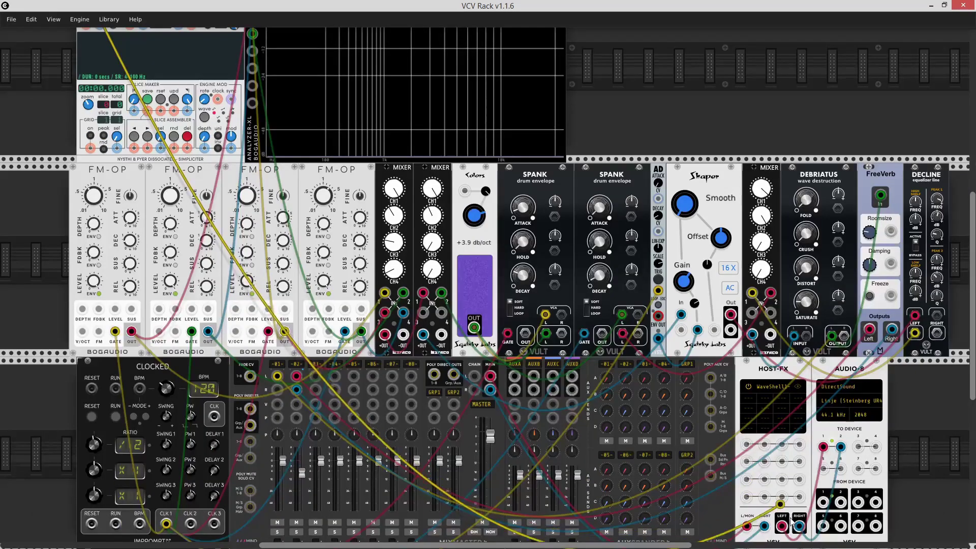
# Step: Connect HOST-FX's left and right outputs to Simpliciter's L and R inputs
pyautogui.moveTo(716, 531); pyautogui.dragTo(783, 520)
pyautogui.scroll(-2, 784, 525)
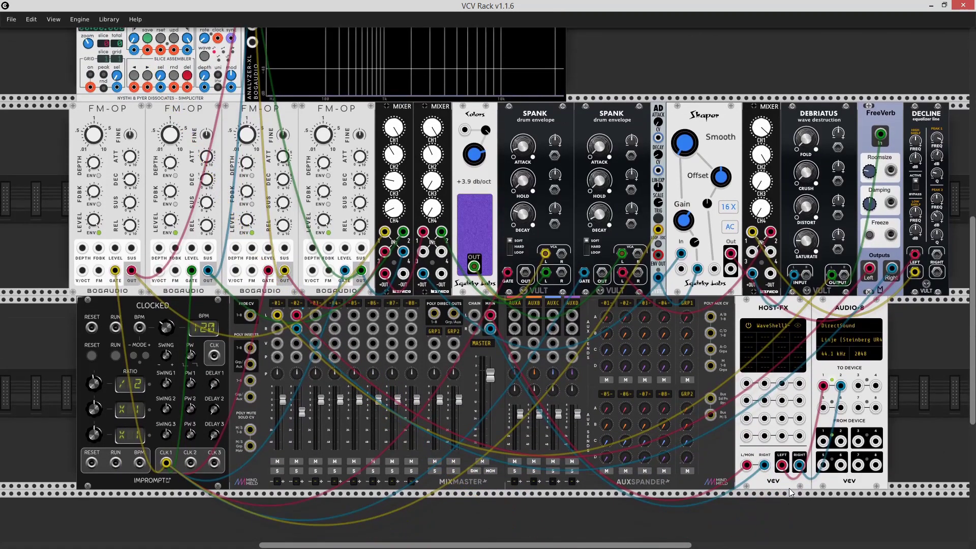
pyautogui.moveTo(782, 465); pyautogui.dragTo(72, 86)
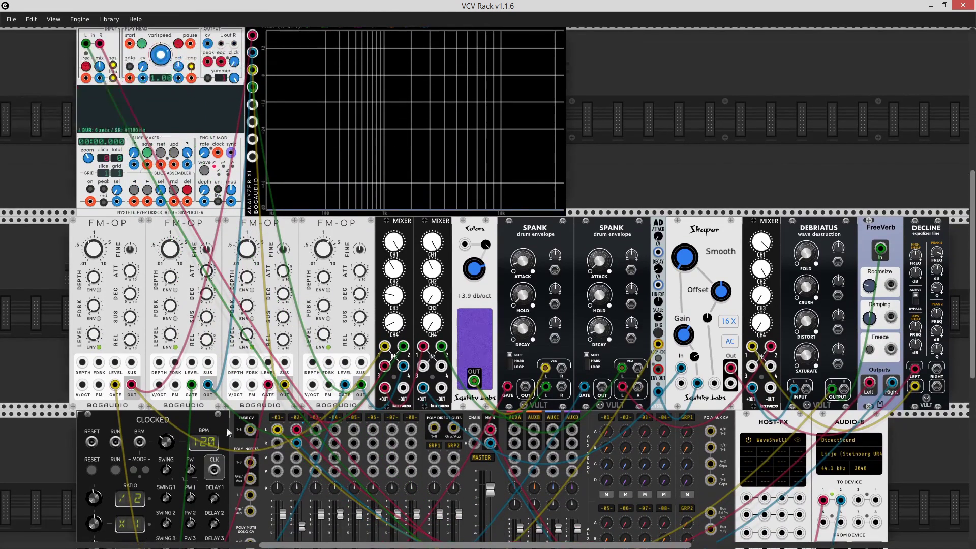
pyautogui.scroll(3, 100, 179)
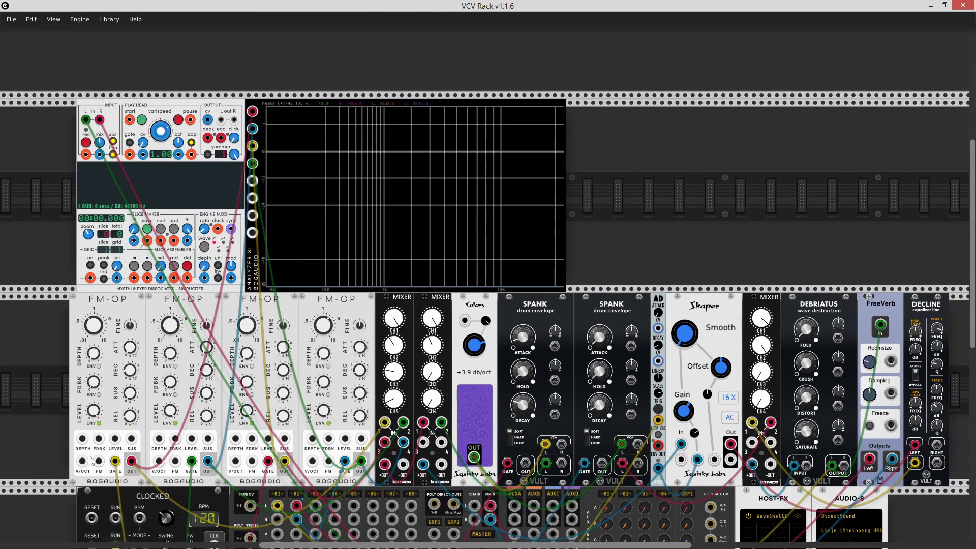
# Step: Record about 5.8 seconds of the drum sound into Simpliciter and normalize the recorded selection
pyautogui.click(88, 147)
pyautogui.click(85, 144)
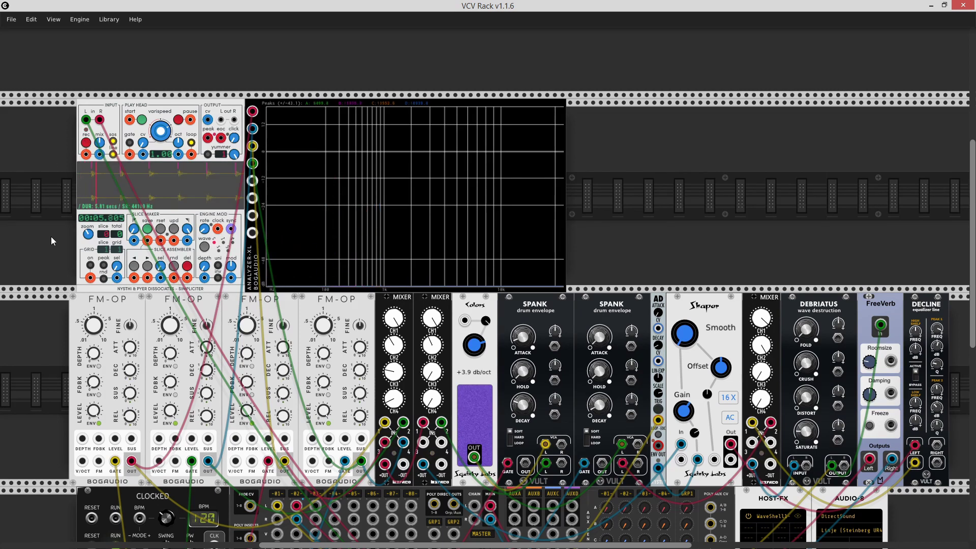
pyautogui.rightClick(137, 201)
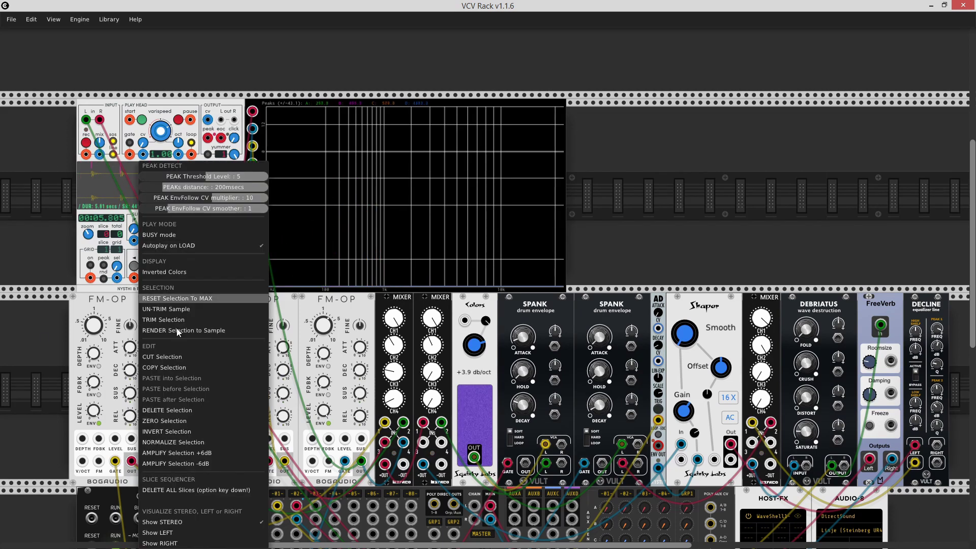
pyautogui.click(170, 442)
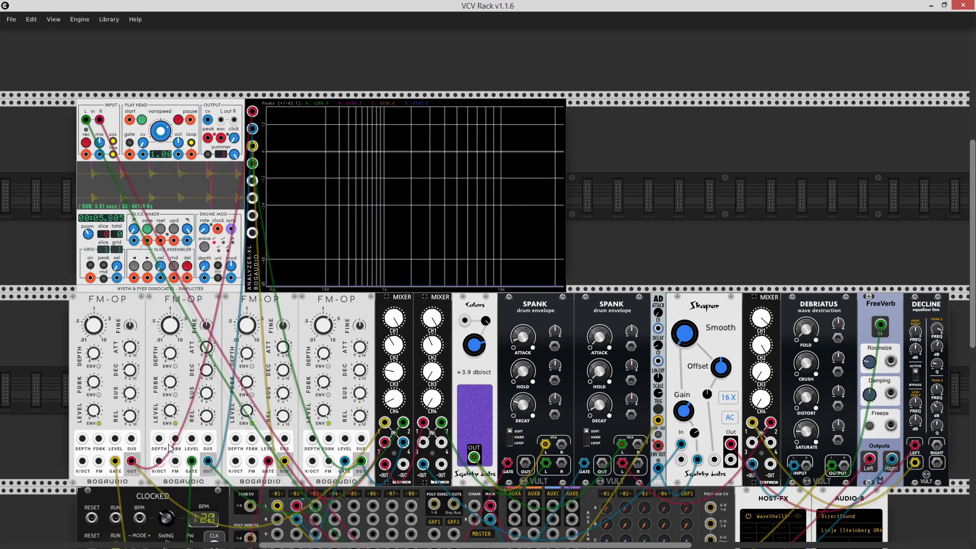
pyautogui.scroll(-4, 144, 459)
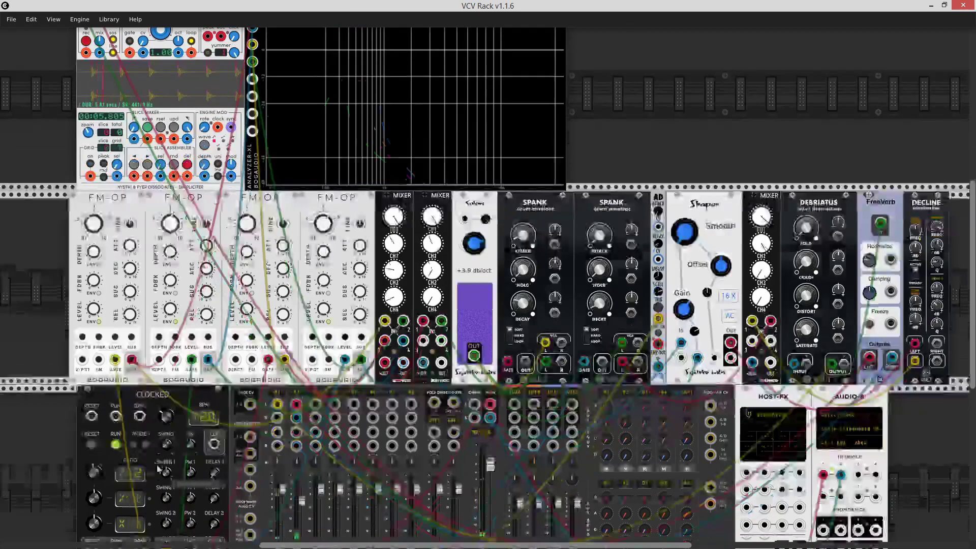
pyautogui.scroll(5, 66, 460)
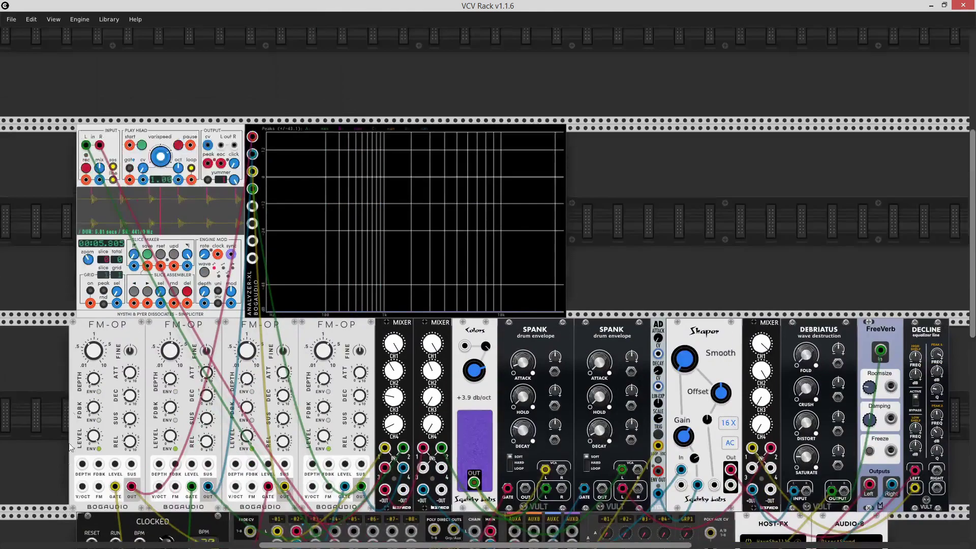
# Step: Save Simpliciter's recording as a WAV file and switch to Cubase
pyautogui.rightClick(121, 133)
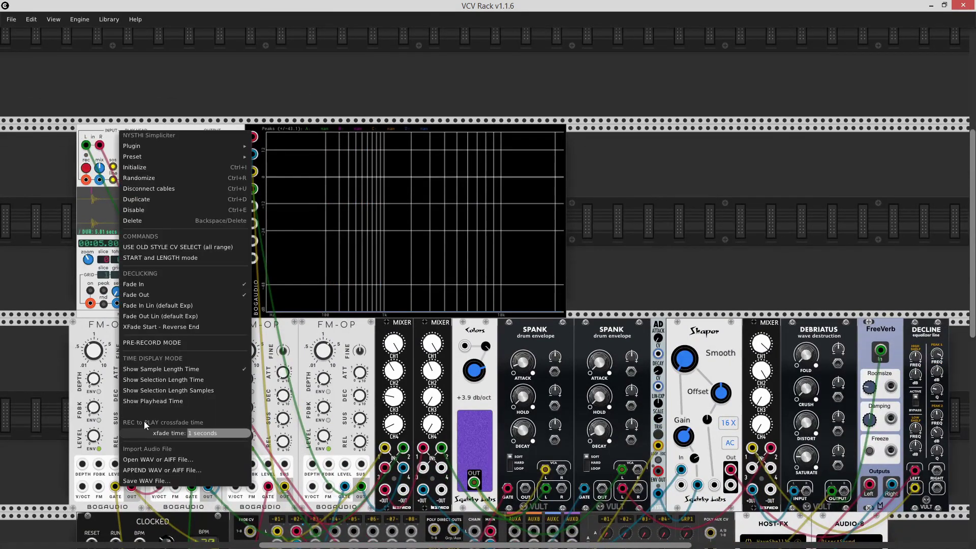
pyautogui.click(168, 482)
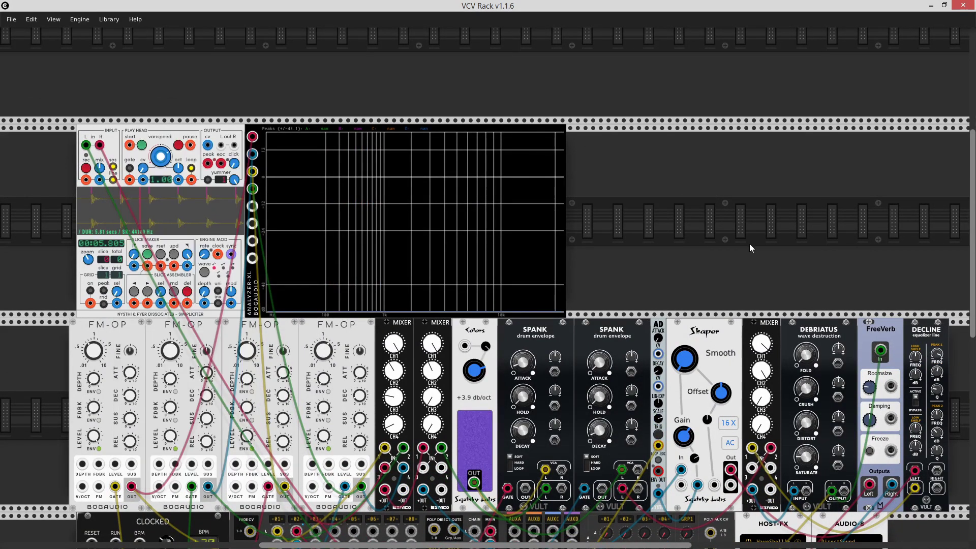
pyautogui.click(931, 6)
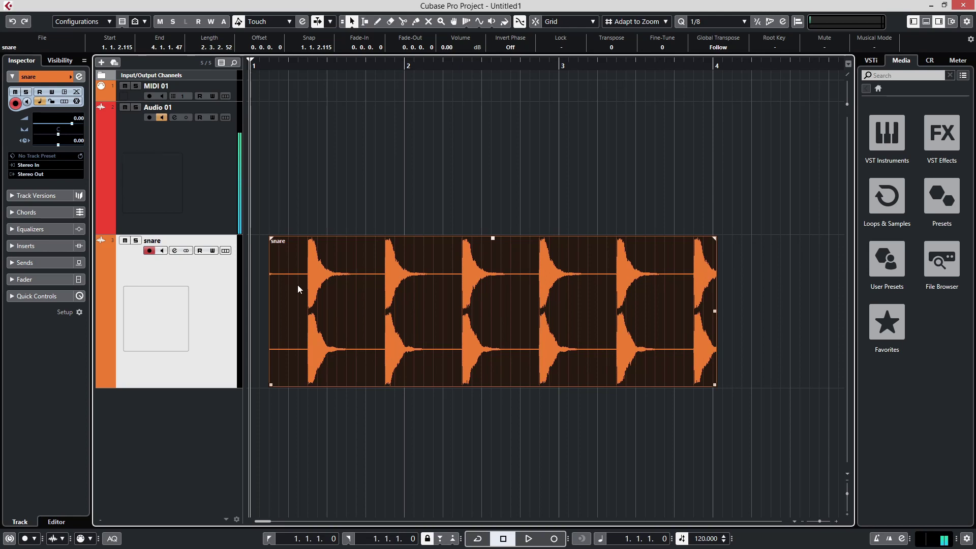
# Step: Set snapping to Cursor and split the snare event at the start of each hit, removing the leading silence and the cut-off last hit
pyautogui.press('space')
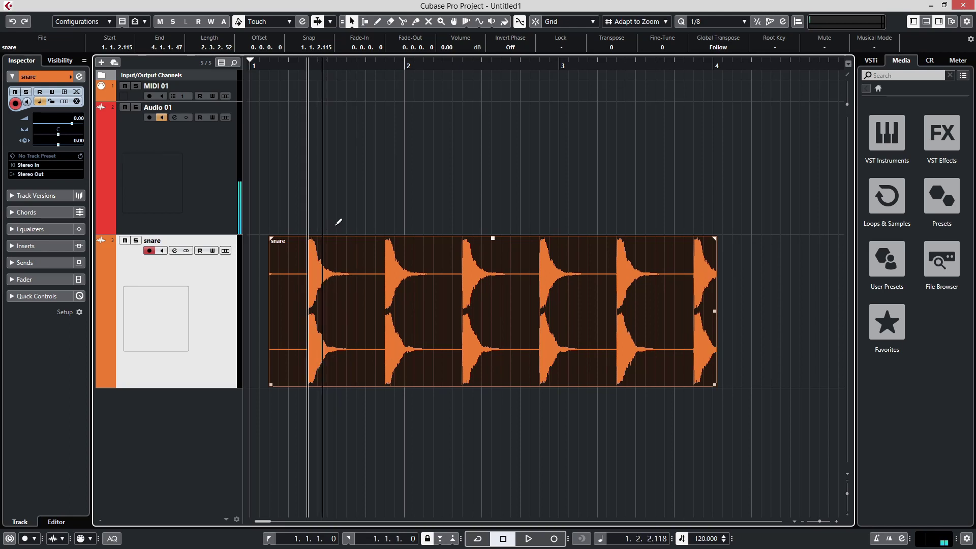
pyautogui.click(564, 21)
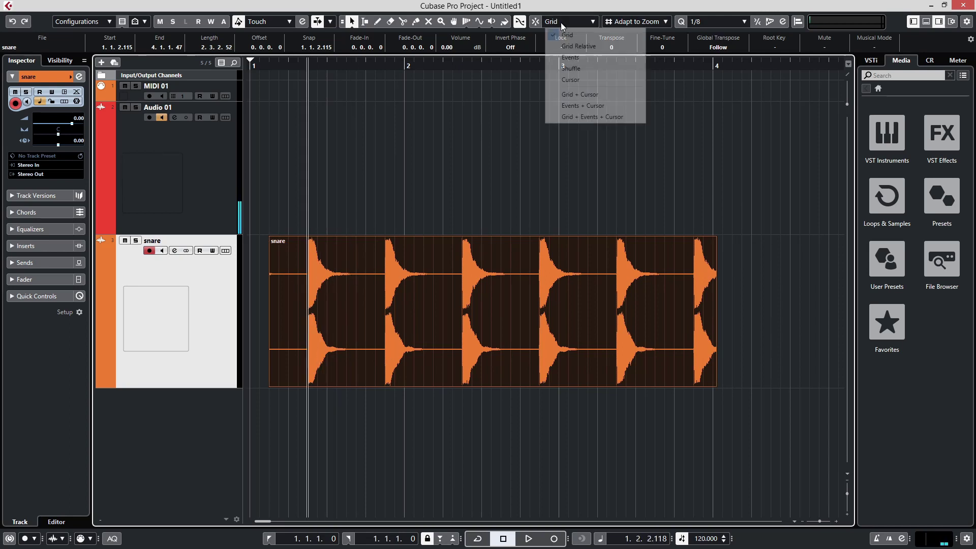
pyautogui.click(582, 80)
pyautogui.click(322, 318)
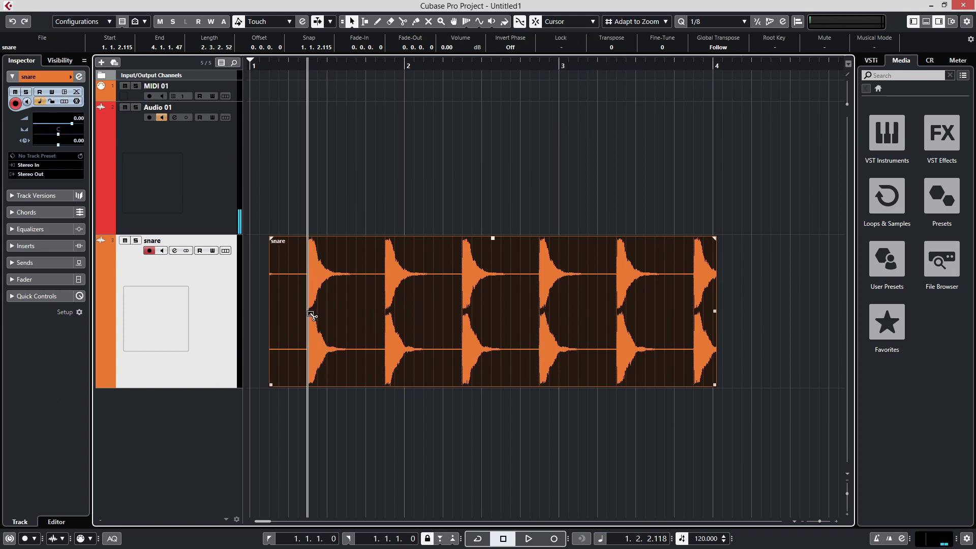
pyautogui.keyDown('alt'); pyautogui.click(307, 319); pyautogui.keyUp('alt')
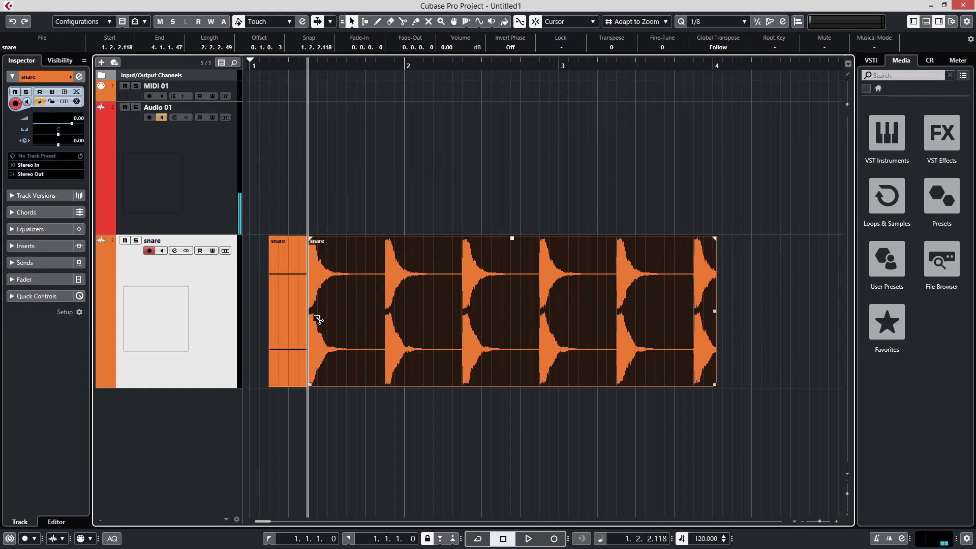
pyautogui.keyDown('alt'); pyautogui.click(384, 314); pyautogui.keyUp('alt')
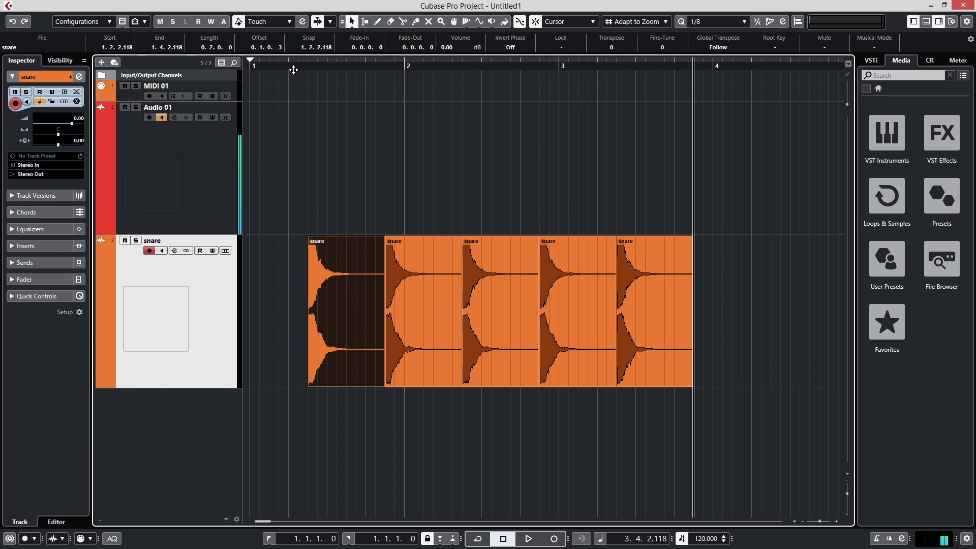
# Step: Play back the sliced snare hits and lower the snare track's volume to -7.31
pyautogui.click(293, 69)
pyautogui.press('space')
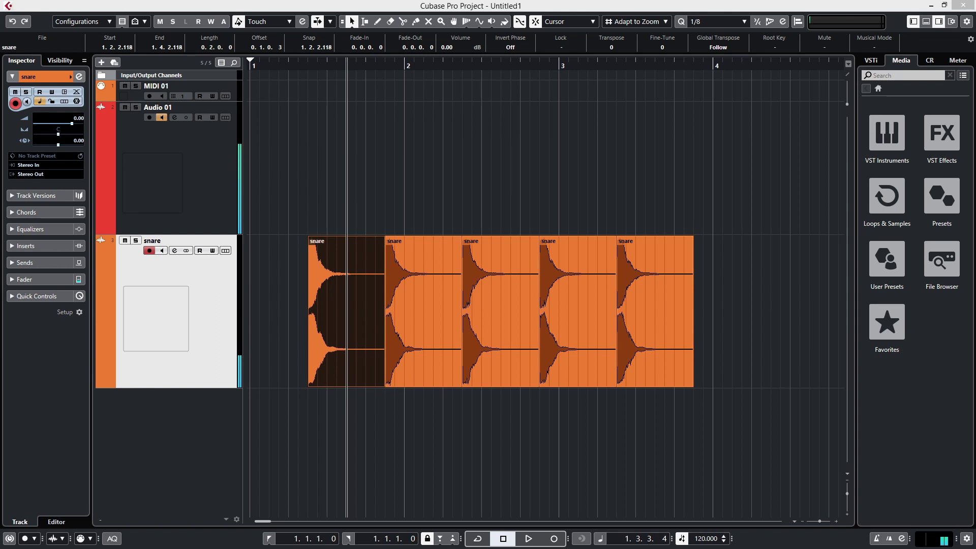
pyautogui.press('space')
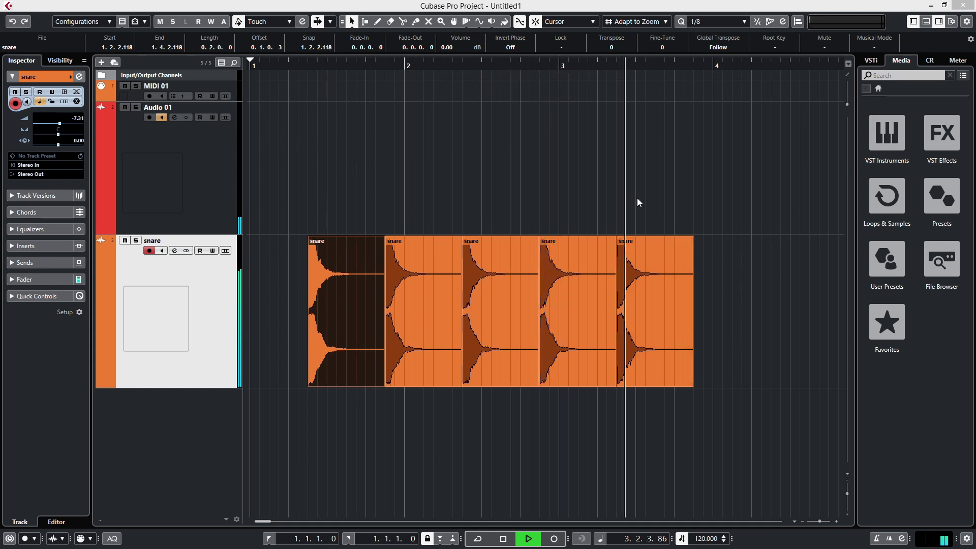
pyautogui.press('space')
# Step: Delete every snare slice except the last one and move the remaining hit close to the start of bar 2
pyautogui.moveTo(598, 206); pyautogui.dragTo(367, 316)
pyautogui.press('Delete')
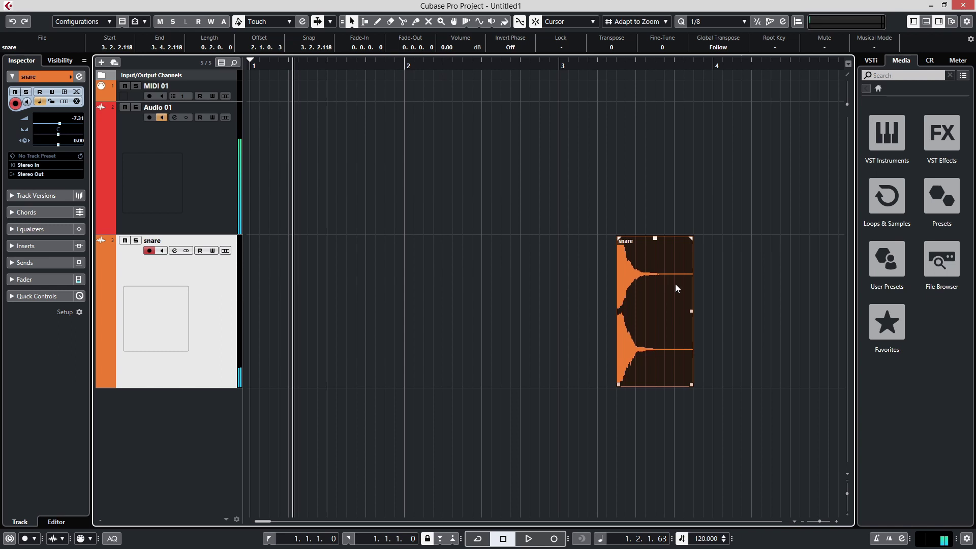
pyautogui.moveTo(675, 286); pyautogui.dragTo(465, 295)
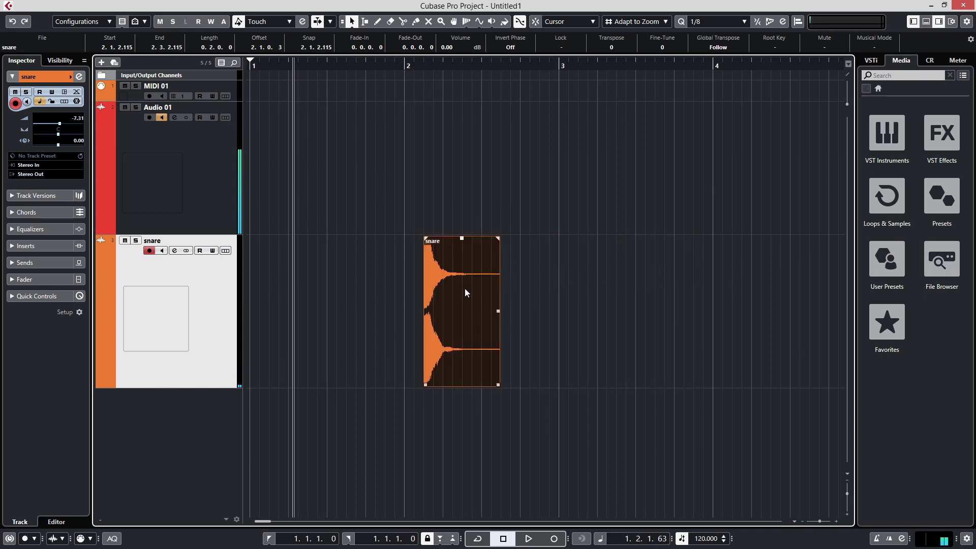
# Step: Switch snapping to Grid, align the snare hit with the start of bar 2 and loop its playback
pyautogui.click(568, 21)
pyautogui.click(566, 34)
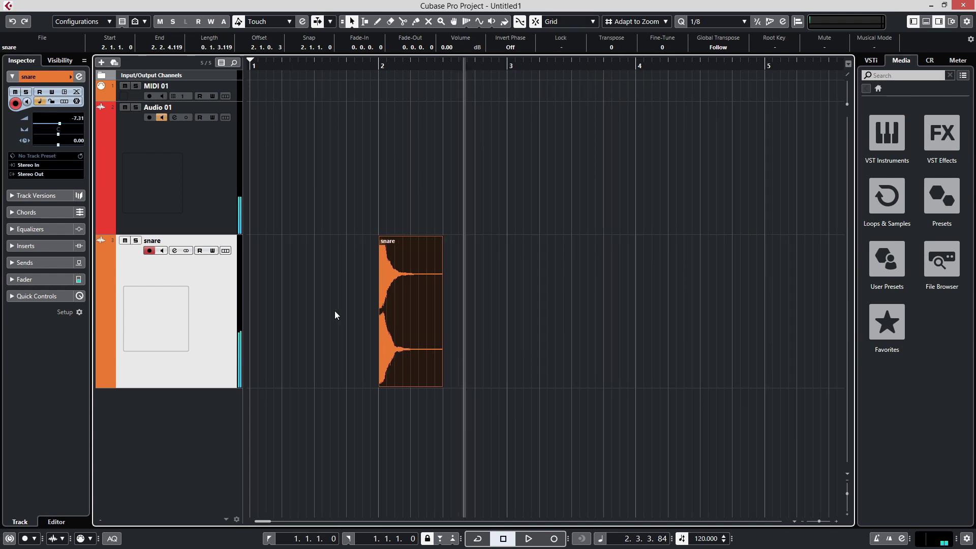
pyautogui.hotkey('shift', 'g')
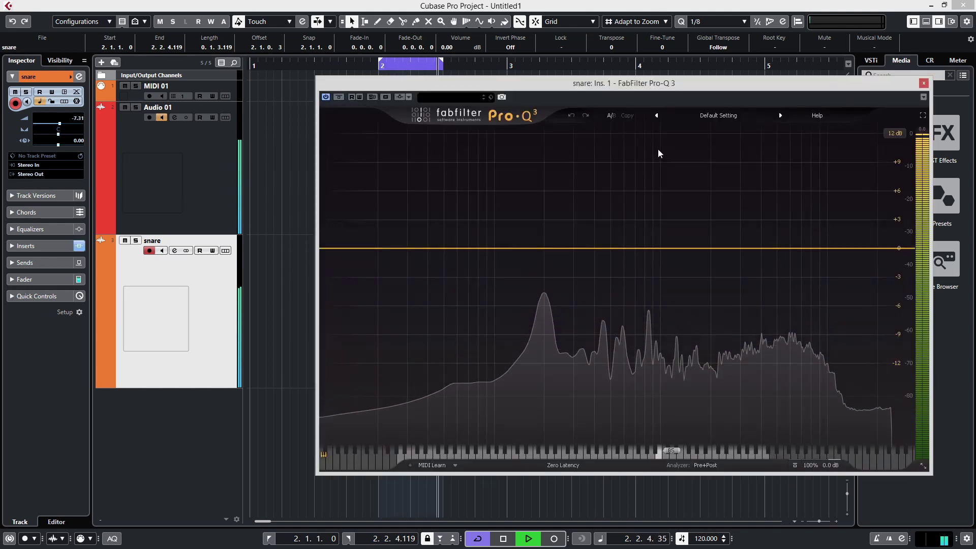
# Step: In Pro-Q 3 on the snare track, add a 12 dB/oct low cut, a +1.17 dB bell at 195.58 Hz and a slight midrange bell cut
pyautogui.click(327, 248)
pyautogui.moveTo(404, 405); pyautogui.dragTo(450, 356)
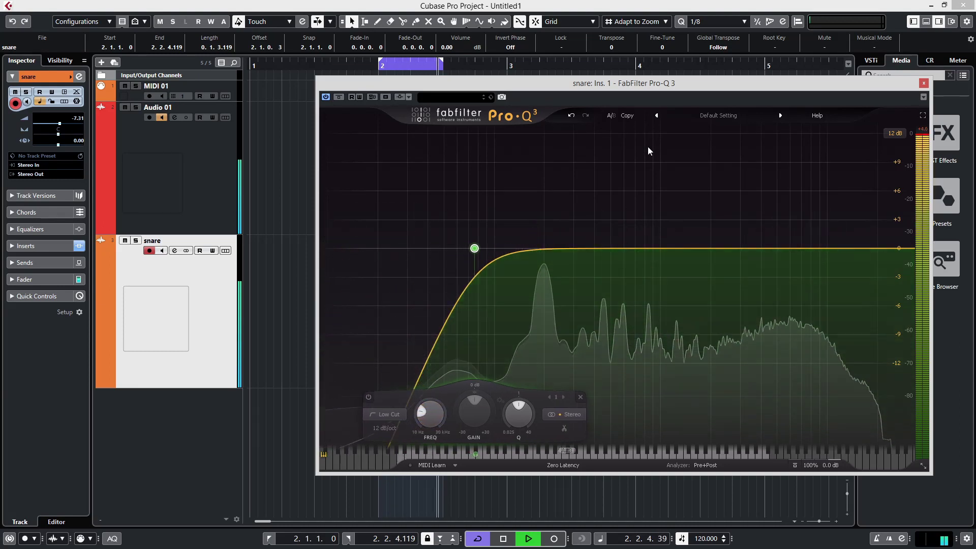
pyautogui.moveTo(551, 252); pyautogui.dragTo(545, 242)
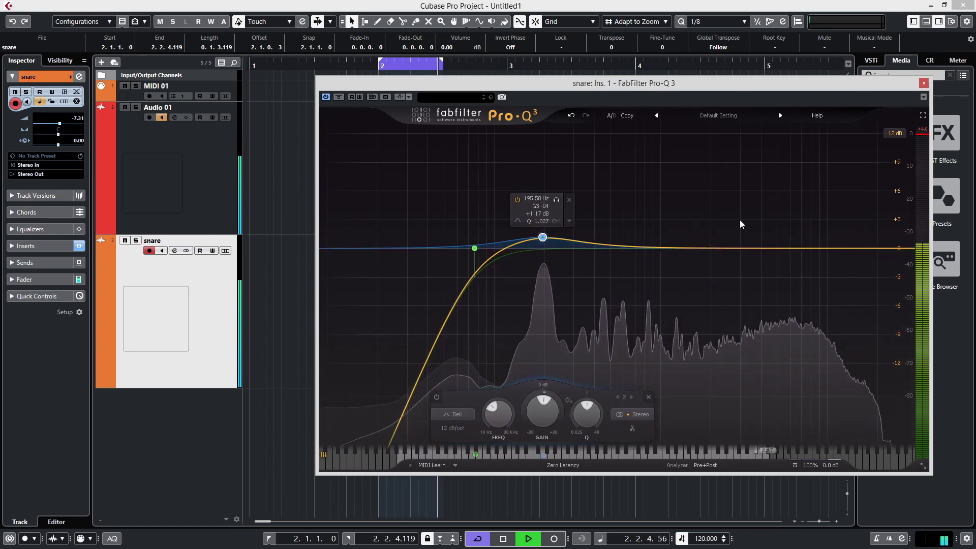
pyautogui.moveTo(690, 250); pyautogui.dragTo(658, 270)
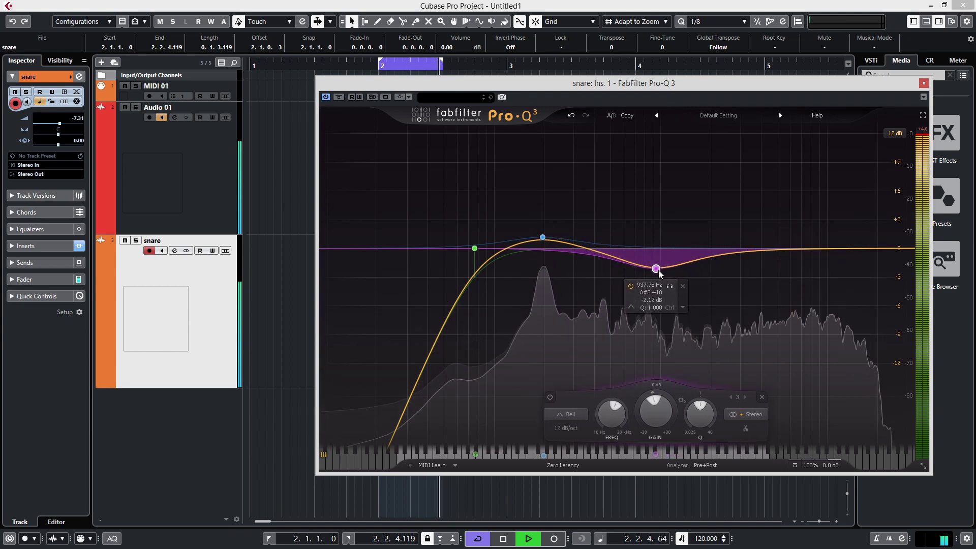
pyautogui.click(542, 237)
pyautogui.click(924, 83)
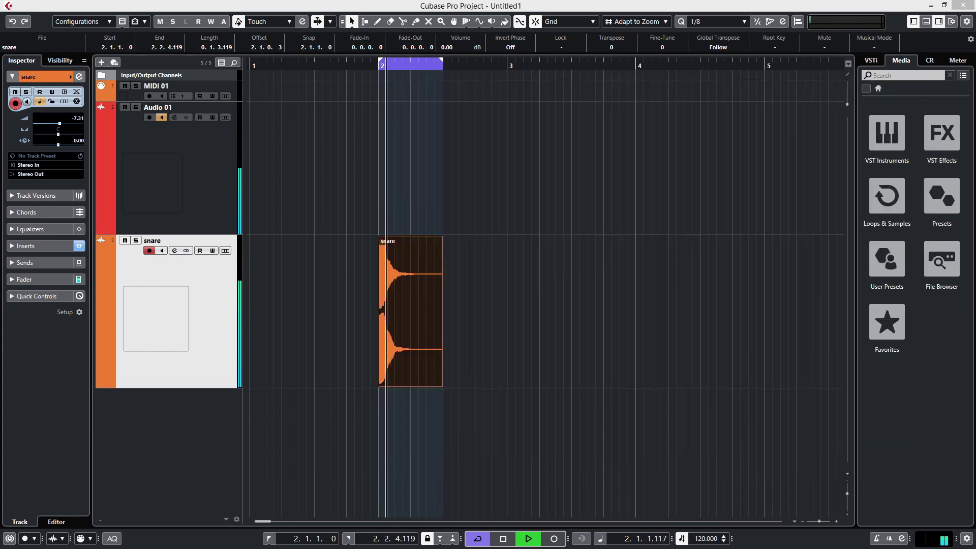
# Step: On the snare track's Pro-C 2 compressor, raise the threshold and set the style to Classic
pyautogui.moveTo(648, 111); pyautogui.dragTo(590, 115)
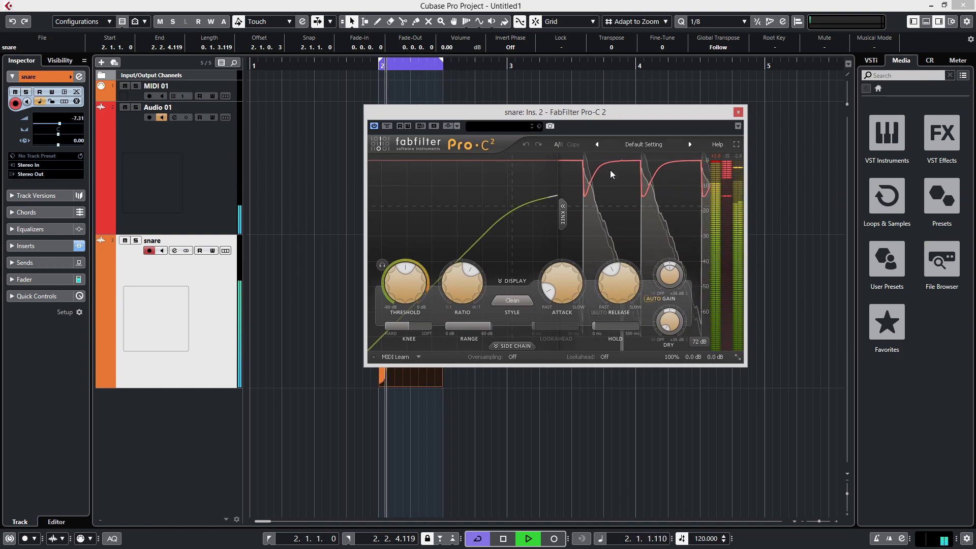
pyautogui.moveTo(669, 277)
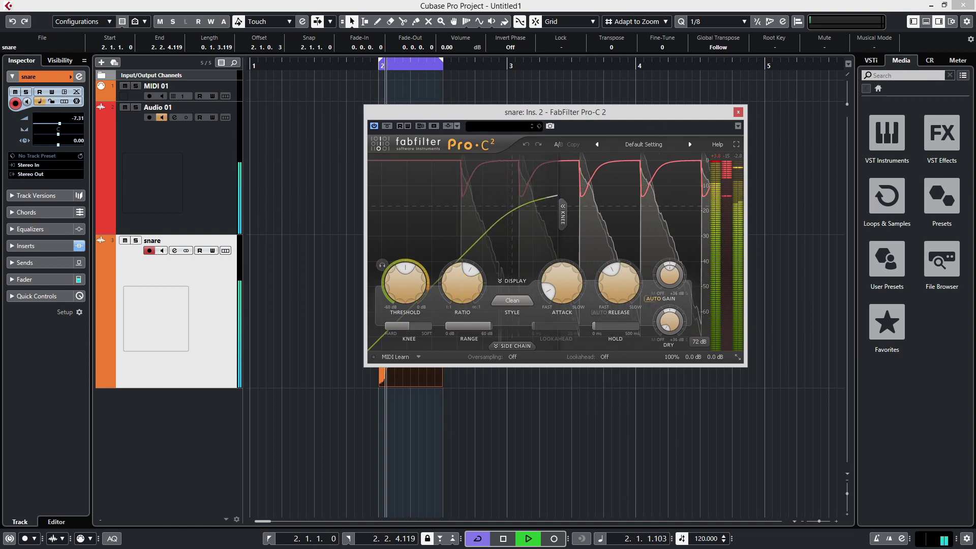
pyautogui.moveTo(405, 282); pyautogui.dragTo(440, 239)
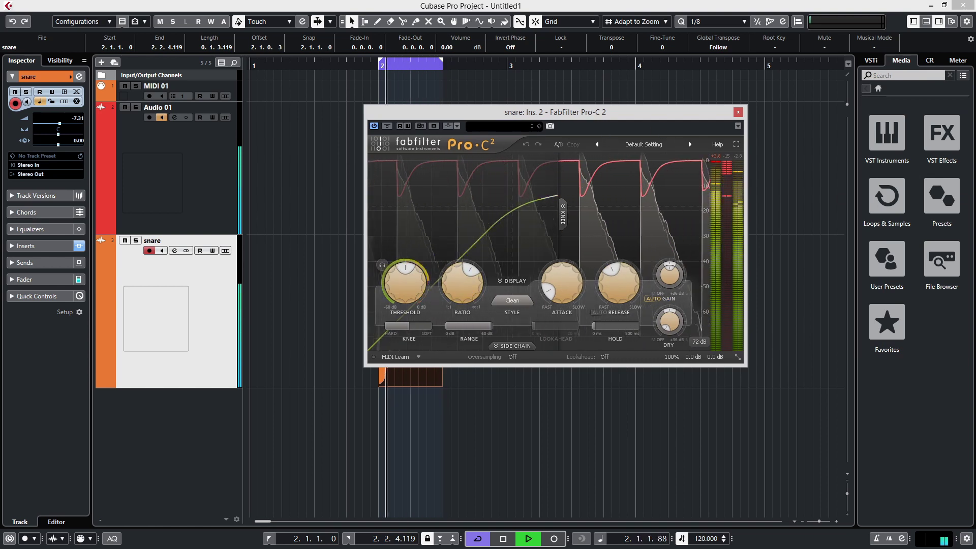
pyautogui.click(513, 300)
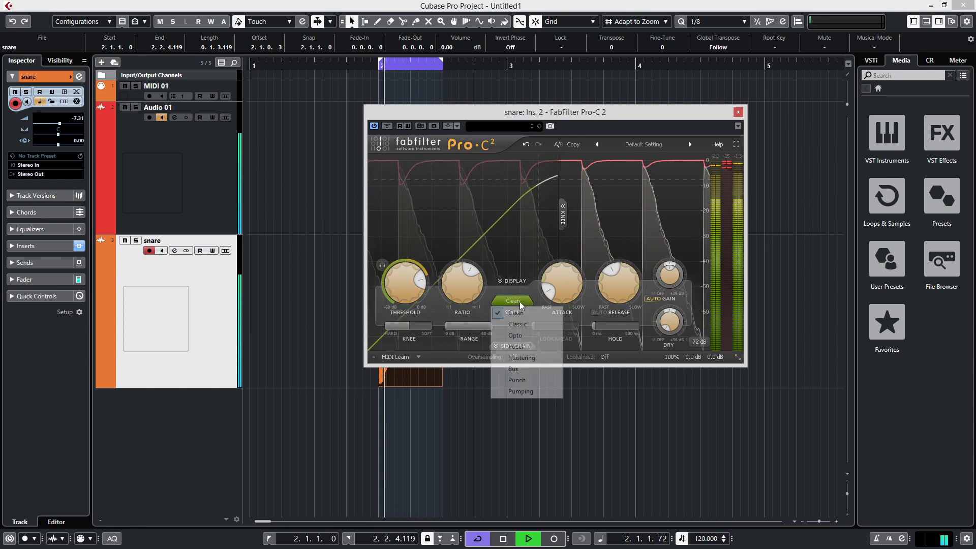
pyautogui.click(523, 330)
# Step: Slow the compressor's attack, set its release to 12.0 ms, and stop the looped playback after listening
pyautogui.moveTo(563, 286); pyautogui.dragTo(589, 215)
pyautogui.moveTo(631, 267); pyautogui.dragTo(609, 358)
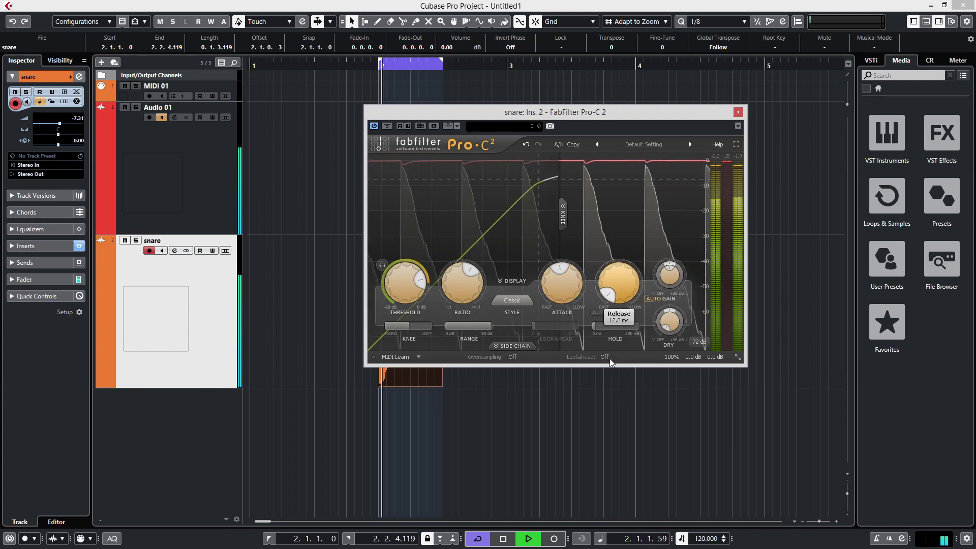
pyautogui.click(737, 112)
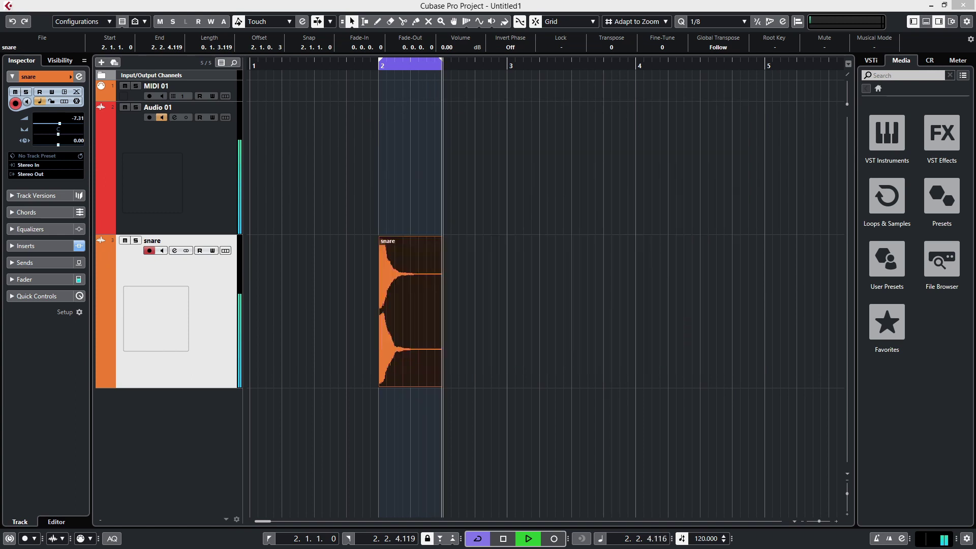
pyautogui.press('space')
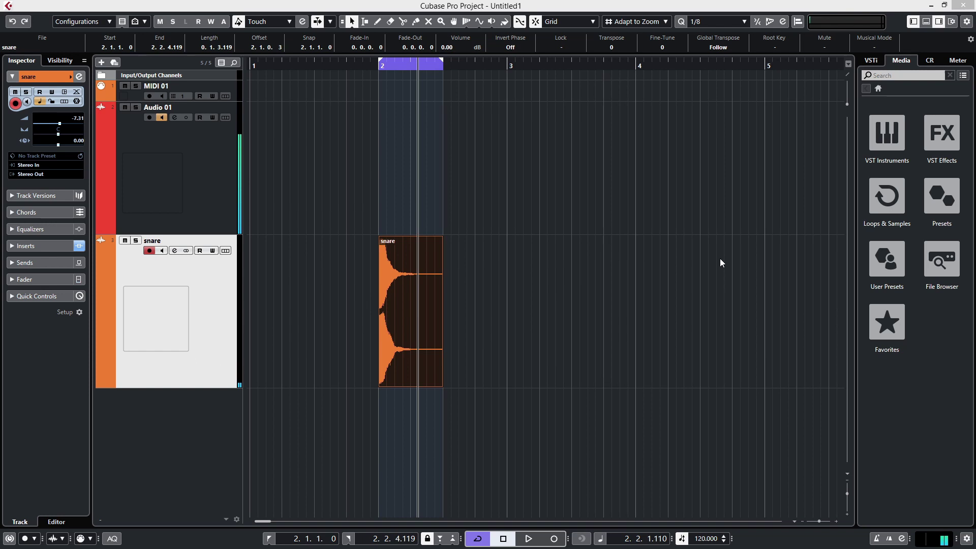
# Step: Switch back to VCV Rack and view the finished drum patch
pyautogui.hotkey('alt', 'Tab')
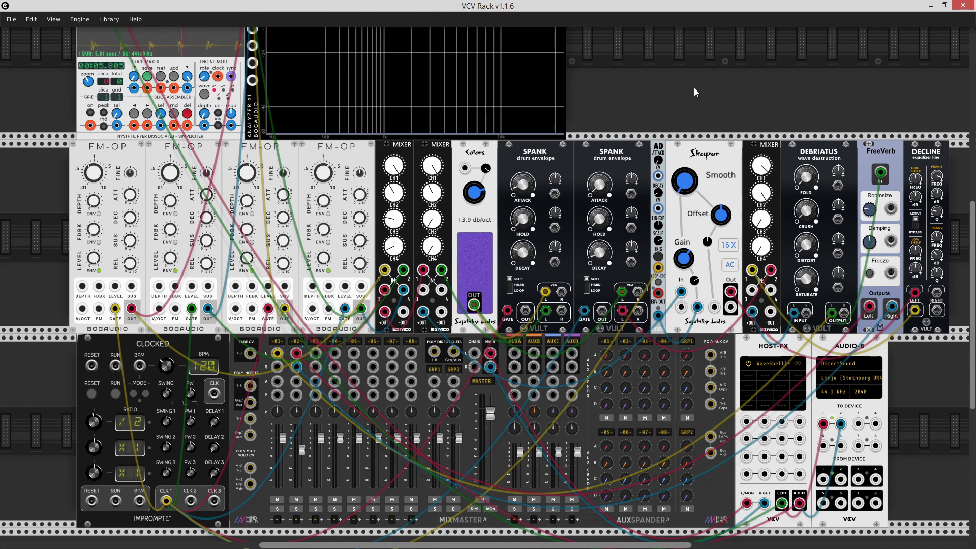
pyautogui.scroll(3, 699, 89)
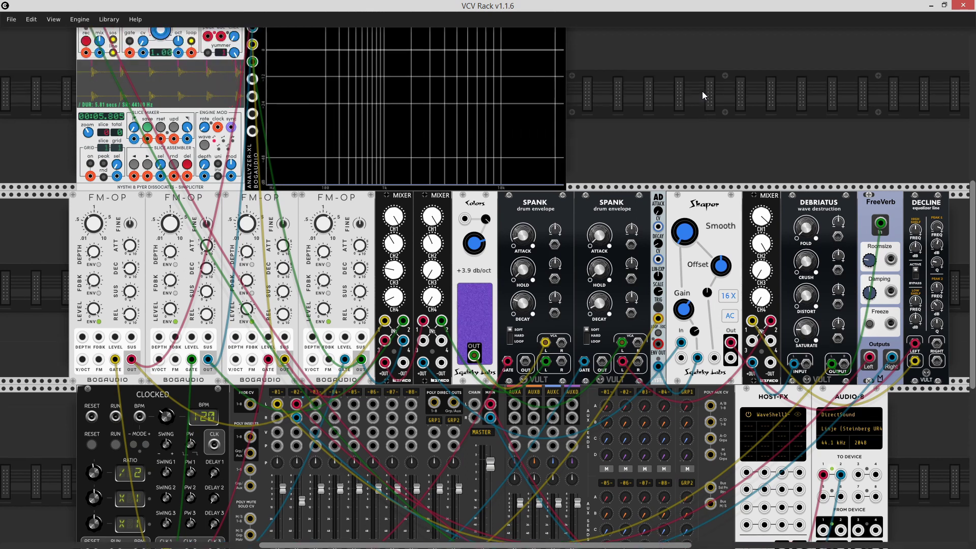